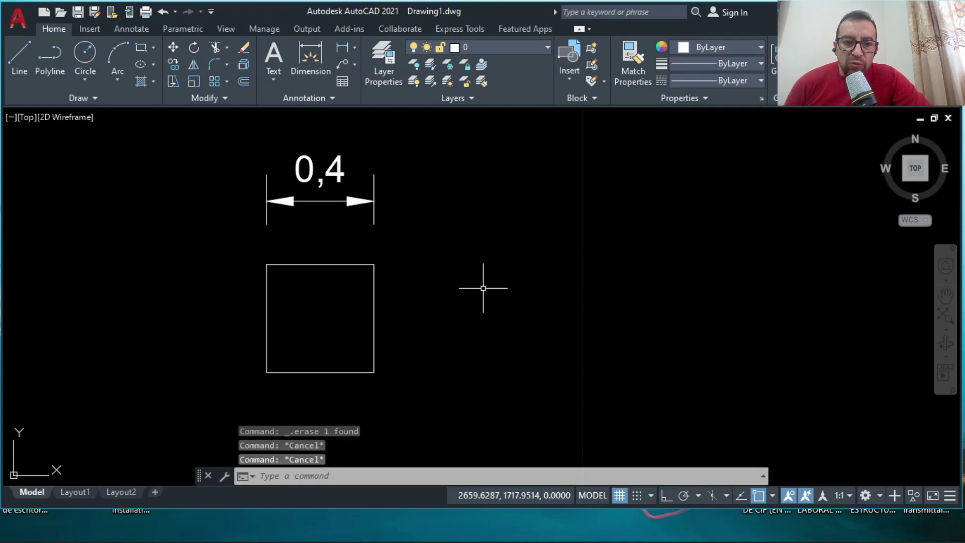
Erase the vertical line on the second small square's right edge, leaving its offset copy in place
{"action": "left_click", "coordinate": [516, 167]}
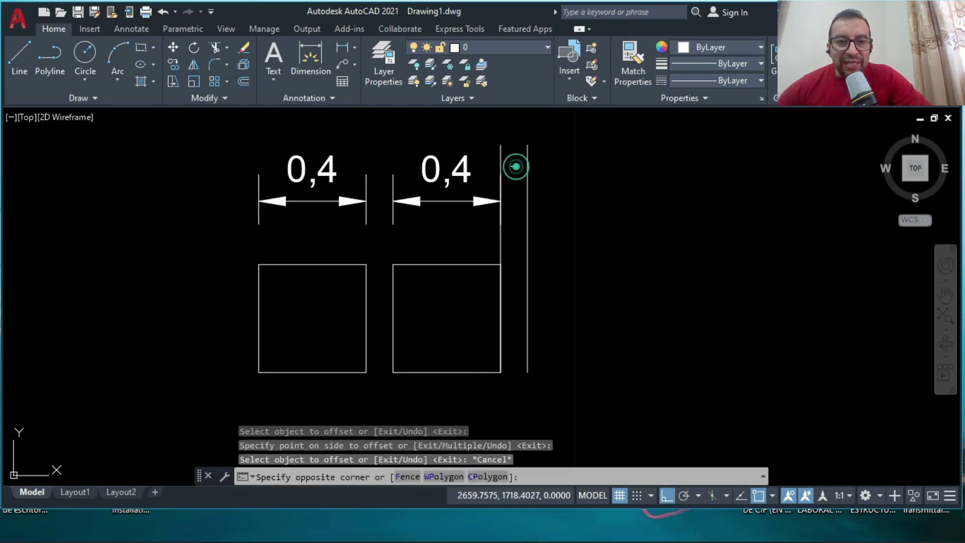
{"action": "left_click", "coordinate": [481, 160]}
{"action": "key", "text": "Delete"}
{"action": "scroll", "coordinate": [422, 183], "scroll_direction": "down", "scroll_amount": 3}
{"action": "scroll", "coordinate": [683, 217], "scroll_direction": "up", "scroll_amount": 2}
{"action": "key", "text": "Escape"}
Draw a 1 by 1 rectangle beside the two small squares
{"action": "left_click", "coordinate": [141, 47]}
{"action": "left_click", "coordinate": [396, 358]}
{"action": "type", "text": "@1"}
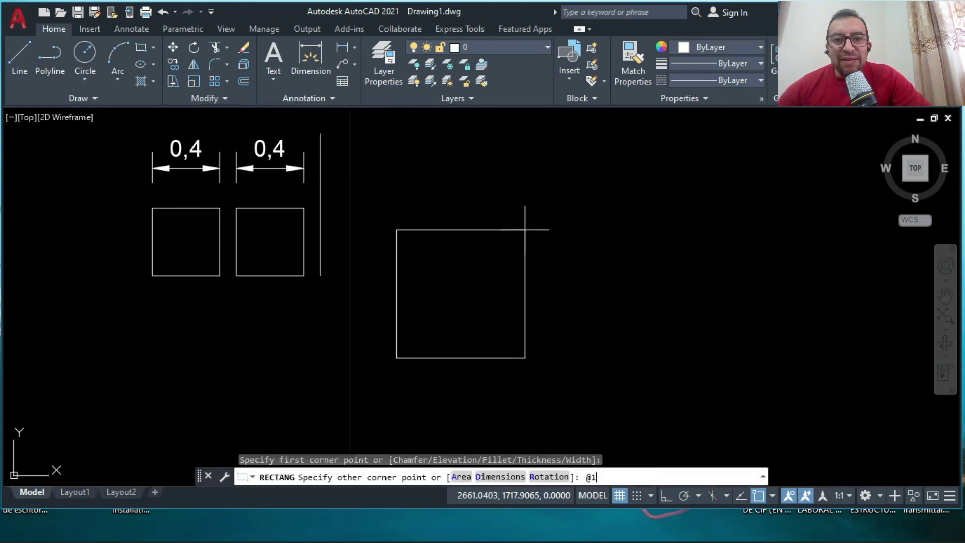
{"action": "type", "text": ",1"}
{"action": "key", "text": "Return"}
Move the 1 by 1 rectangle onto the first square's upper-left corner and copy the pair of small squares beneath the originals
{"action": "left_click", "coordinate": [173, 47]}
{"action": "left_click", "coordinate": [396, 189]}
{"action": "left_click", "coordinate": [152, 207]}
{"action": "scroll", "coordinate": [212, 278], "scroll_direction": "up", "scroll_amount": 2}
{"action": "left_click", "coordinate": [173, 65]}
{"action": "left_click", "coordinate": [498, 258]}
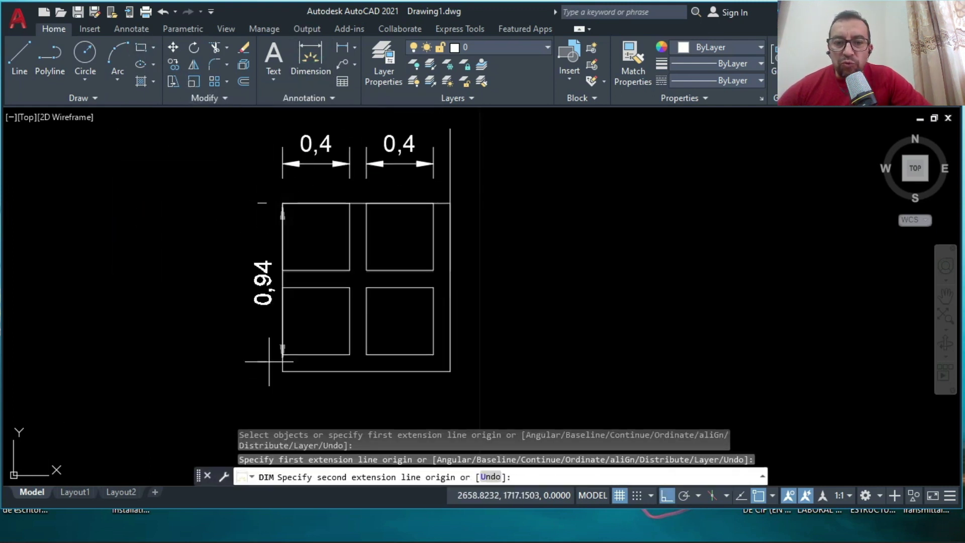
Dimension the outer square's height on its left side and its full width below it
{"action": "right_click", "coordinate": [401, 284]}
{"action": "left_click", "coordinate": [442, 18]}
{"action": "left_click", "coordinate": [306, 327]}
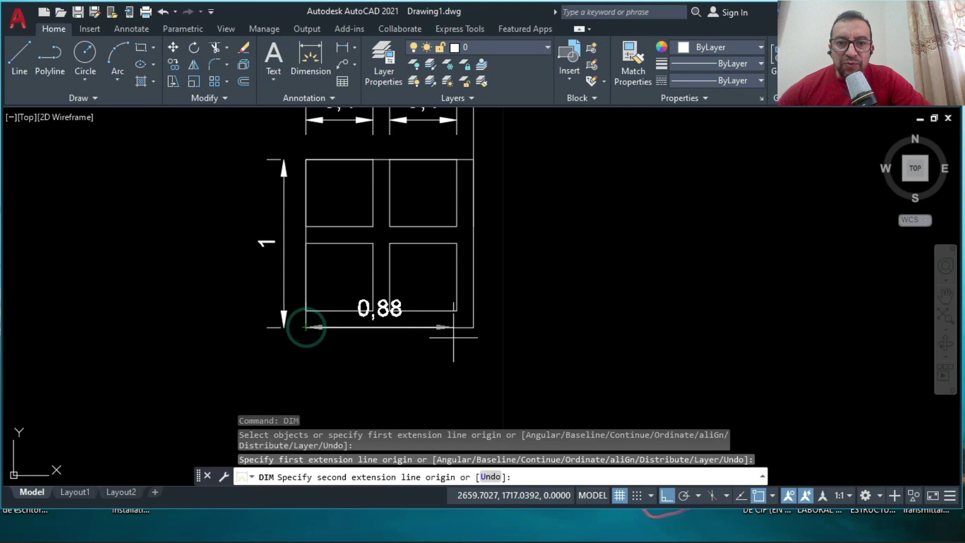
{"action": "left_click", "coordinate": [473, 327]}
{"action": "left_click", "coordinate": [465, 366]}
{"action": "key", "text": "Return"}
Dimension the gap between the upper and lower small squares to the right of the plan
{"action": "key", "text": "Return"}
{"action": "left_click", "coordinate": [457, 226]}
{"action": "left_click", "coordinate": [457, 243]}
{"action": "left_click", "coordinate": [523, 237]}
{"action": "key", "text": "Return"}
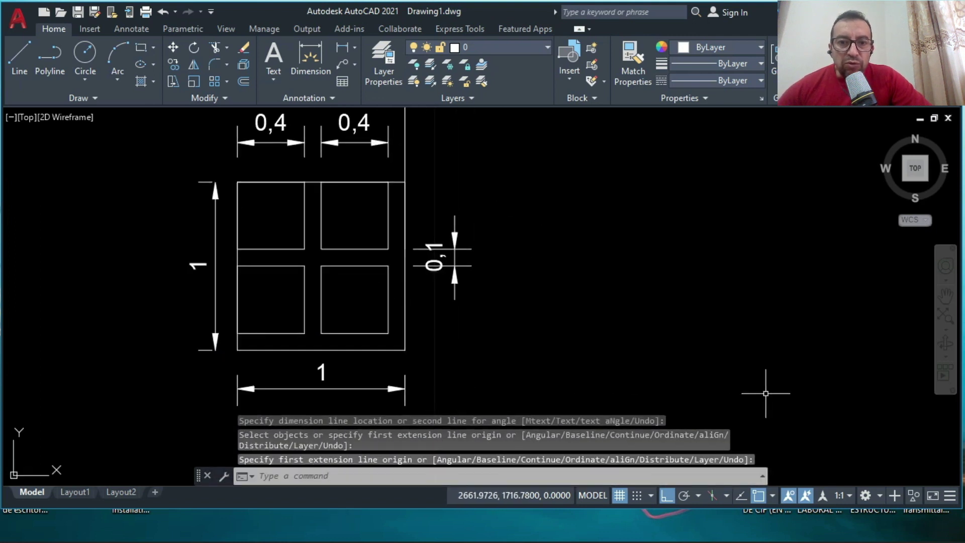
Draw vertical projection polylines from the small squares' side edges down below the plan view
{"action": "left_click", "coordinate": [50, 59]}
{"action": "left_click", "coordinate": [368, 215]}
{"action": "left_click", "coordinate": [367, 411]}
{"action": "key", "text": "Return"}
{"action": "key", "text": "Return"}
{"action": "left_click", "coordinate": [434, 197]}
{"action": "left_click", "coordinate": [434, 411]}
{"action": "key", "text": "Return"}
{"action": "right_click", "coordinate": [458, 217]}
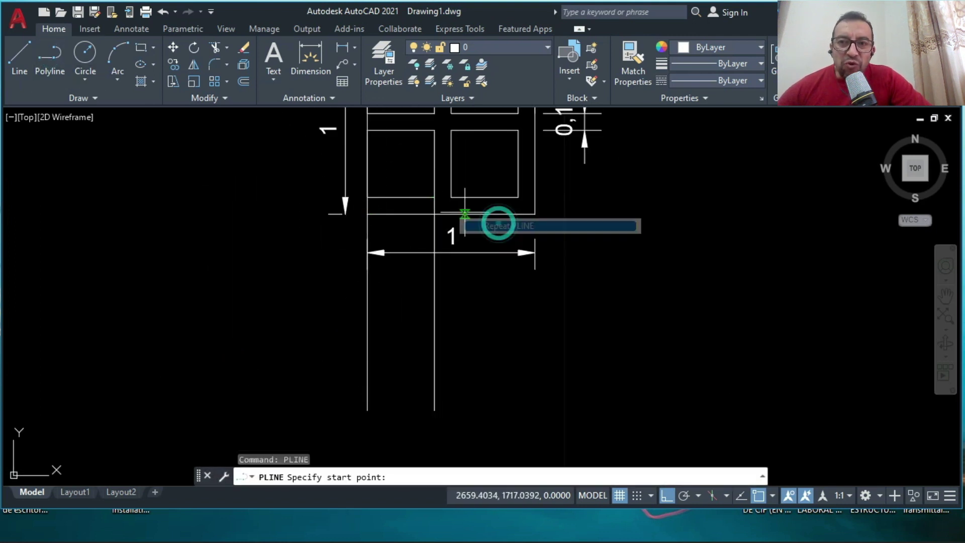
{"action": "left_click", "coordinate": [499, 227]}
Draw a horizontal polyline across the projection lines below the plan's width dimension
{"action": "left_click", "coordinate": [339, 322]}
{"action": "left_click", "coordinate": [575, 321]}
{"action": "key", "text": "Return"}
Offset the horizontal line downward by 0.25 to set the section's underside
{"action": "type", "text": "o"}
{"action": "key", "text": "Return"}
{"action": "type", "text": ".25"}
{"action": "key", "text": "Return"}
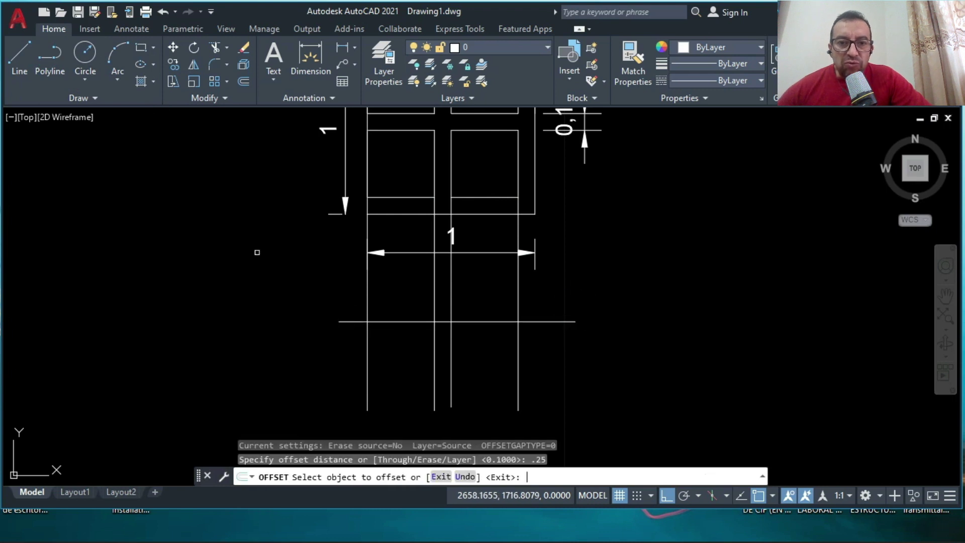
{"action": "left_click", "coordinate": [545, 322]}
{"action": "left_click", "coordinate": [547, 331]}
{"action": "key", "text": "Escape"}
{"action": "key", "text": "Escape"}
{"action": "key", "text": "Escape"}
Offset the section's top line downward by 0.05 for the slab topping
{"action": "left_click", "coordinate": [244, 81]}
{"action": "type", "text": ".05"}
{"action": "key", "text": "Return"}
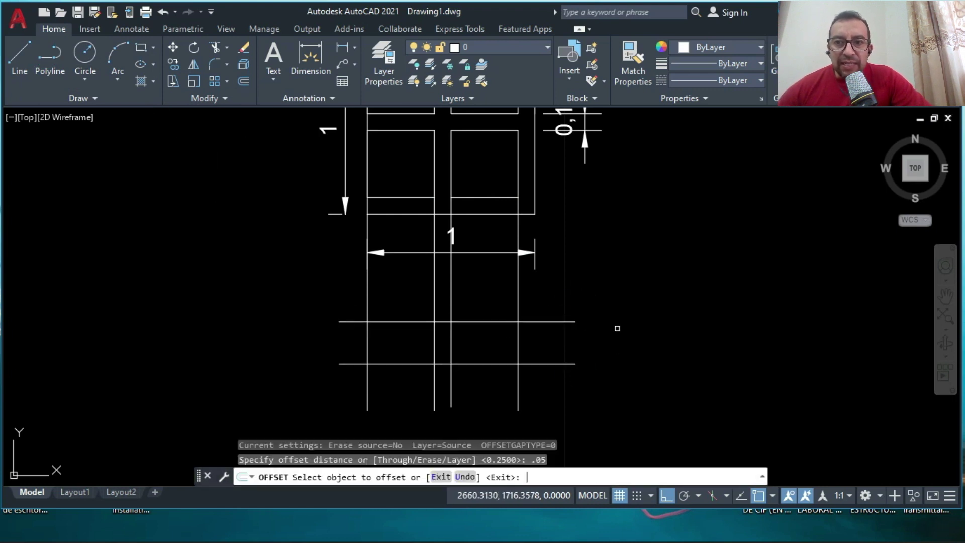
{"action": "left_click", "coordinate": [547, 321]}
{"action": "left_click", "coordinate": [548, 331]}
{"action": "key", "text": "Escape"}
Trim the projection and horizontal lines that extend beyond the section's outline
{"action": "scroll", "coordinate": [490, 356], "scroll_direction": "up", "scroll_amount": 2}
{"action": "left_click", "coordinate": [215, 48]}
{"action": "right_click", "coordinate": [361, 289]}
{"action": "left_click", "coordinate": [411, 27]}
{"action": "right_click", "coordinate": [430, 259]}
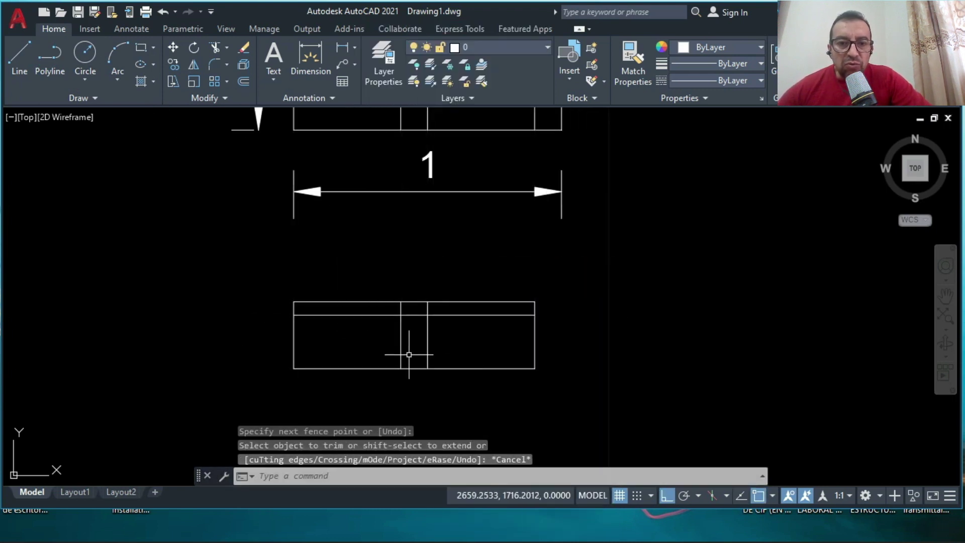
Trim the section's bottom line beneath the left and right openings
{"action": "right_click", "coordinate": [412, 358]}
{"action": "left_click", "coordinate": [453, 90]}
{"action": "left_click", "coordinate": [357, 350]}
{"action": "left_click", "coordinate": [357, 392]}
{"action": "key", "text": "Escape"}
{"action": "right_click", "coordinate": [440, 276]}
{"action": "left_click", "coordinate": [483, 12]}
{"action": "left_click", "coordinate": [483, 348]}
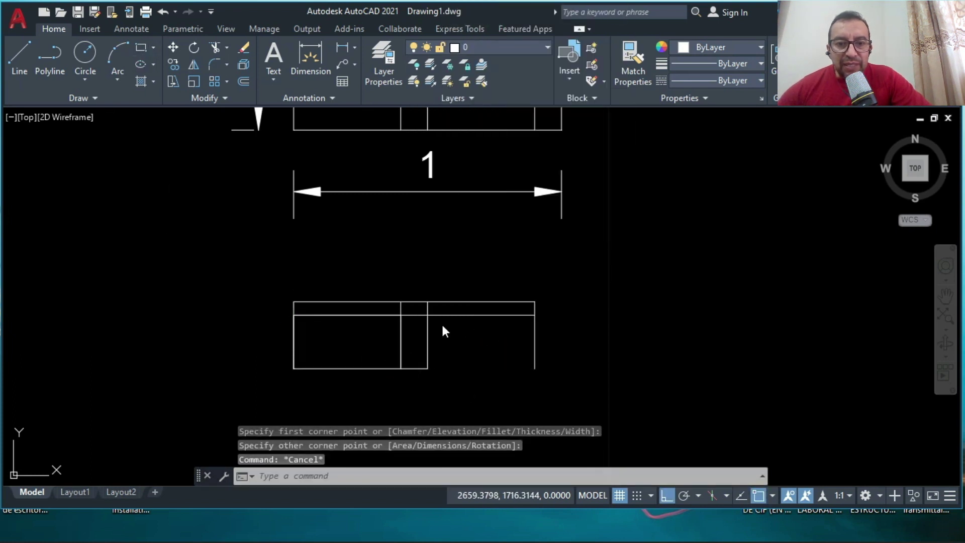
Draw a rectangle over the section's right opening, from its upper-left to its lower-right corner
{"action": "right_click", "coordinate": [442, 326]}
{"action": "left_click", "coordinate": [483, 62]}
{"action": "left_click", "coordinate": [427, 315]}
{"action": "left_click", "coordinate": [535, 369]}
Trim the leftover construction lines around the section's two openings
{"action": "left_click", "coordinate": [215, 48]}
{"action": "scroll", "coordinate": [402, 326], "scroll_direction": "up", "scroll_amount": 2}
{"action": "key", "text": "Escape"}
{"action": "scroll", "coordinate": [368, 330], "scroll_direction": "down", "scroll_amount": 3}
{"action": "key", "text": "Escape"}
Offset the section's right end line outward by 0.10 and delete the original line
{"action": "left_click", "coordinate": [243, 81]}
{"action": "type", "text": ".10"}
{"action": "key", "text": "Return"}
{"action": "scroll", "coordinate": [465, 323], "scroll_direction": "up", "scroll_amount": 3}
{"action": "left_click", "coordinate": [448, 310]}
{"action": "left_click", "coordinate": [478, 313]}
{"action": "key", "text": "Escape"}
{"action": "left_click", "coordinate": [447, 309]}
{"action": "key", "text": "Delete"}
Draw a polyline closing the bottom of the section's right end rib
{"action": "left_click", "coordinate": [50, 58]}
{"action": "left_click", "coordinate": [448, 404]}
{"action": "left_click", "coordinate": [490, 404]}
{"action": "key", "text": "Escape"}
{"action": "key", "text": "Escape"}
Dimension the right opening's height and the slab topping's thickness to the right of the section
{"action": "scroll", "coordinate": [486, 314], "scroll_direction": "down", "scroll_amount": 4}
{"action": "scroll", "coordinate": [487, 321], "scroll_direction": "up", "scroll_amount": 2}
{"action": "left_click", "coordinate": [341, 48]}
{"action": "left_click", "coordinate": [460, 310]}
{"action": "left_click", "coordinate": [460, 363]}
{"action": "left_click", "coordinate": [552, 352]}
{"action": "right_click", "coordinate": [537, 220]}
{"action": "left_click", "coordinate": [609, 231]}
Dimension the left opening's width and the central rib's width below the section
{"action": "left_click", "coordinate": [221, 362]}
{"action": "left_click", "coordinate": [326, 363]}
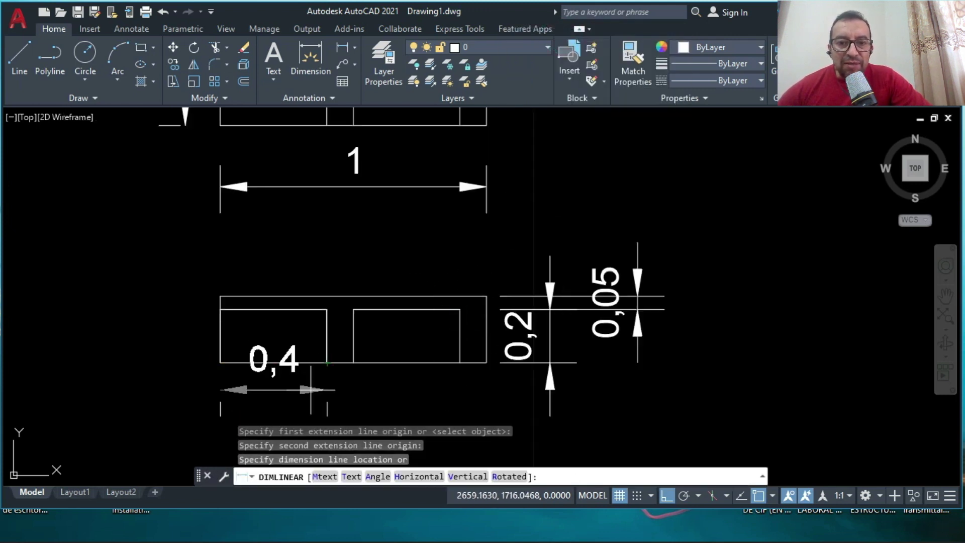
{"action": "left_click", "coordinate": [344, 329]}
{"action": "key", "text": "Escape"}
{"action": "right_click", "coordinate": [361, 288]}
{"action": "left_click", "coordinate": [433, 30]}
{"action": "left_click", "coordinate": [341, 274]}
{"action": "left_click", "coordinate": [368, 274]}
{"action": "left_click", "coordinate": [341, 329]}
Dimension the right opening's width and the right end rib's width below the section
{"action": "right_click", "coordinate": [393, 269]}
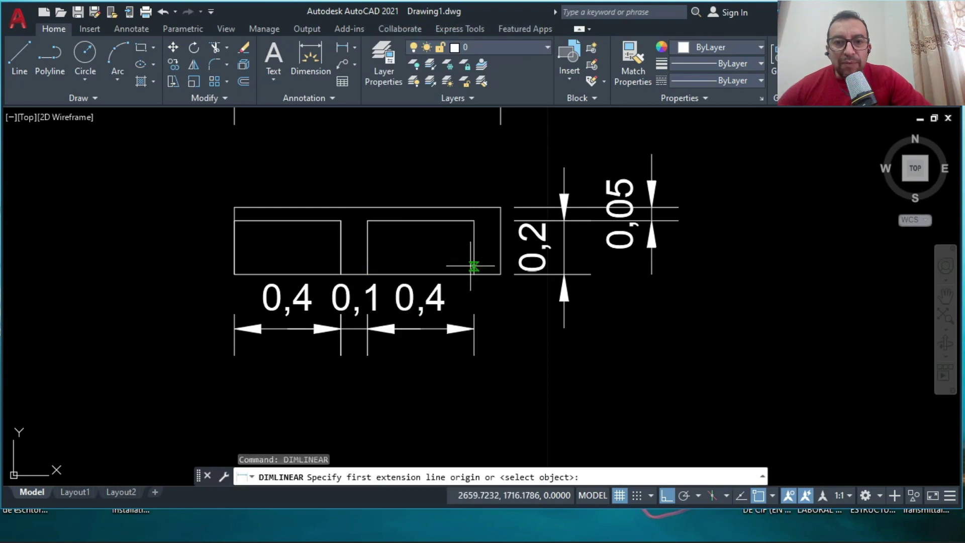
{"action": "left_click", "coordinate": [501, 274]}
{"action": "left_click", "coordinate": [474, 274]}
{"action": "left_click", "coordinate": [474, 329]}
{"action": "key", "text": "Escape"}
{"action": "key", "text": "Escape"}
{"action": "key", "text": "Escape"}
Dimension the section's overall width beneath the row of partial dimensions
{"action": "left_click", "coordinate": [310, 59]}
{"action": "left_click", "coordinate": [234, 275]}
{"action": "left_click", "coordinate": [501, 274]}
{"action": "left_click", "coordinate": [482, 391]}
{"action": "key", "text": "Escape"}
Add the single-line text "corte" as a label for the section
{"action": "scroll", "coordinate": [455, 335], "scroll_direction": "down", "scroll_amount": 4}
{"action": "type", "text": "text"}
{"action": "key", "text": "Return"}
{"action": "left_click", "coordinate": [285, 406]}
{"action": "key", "text": "Return"}
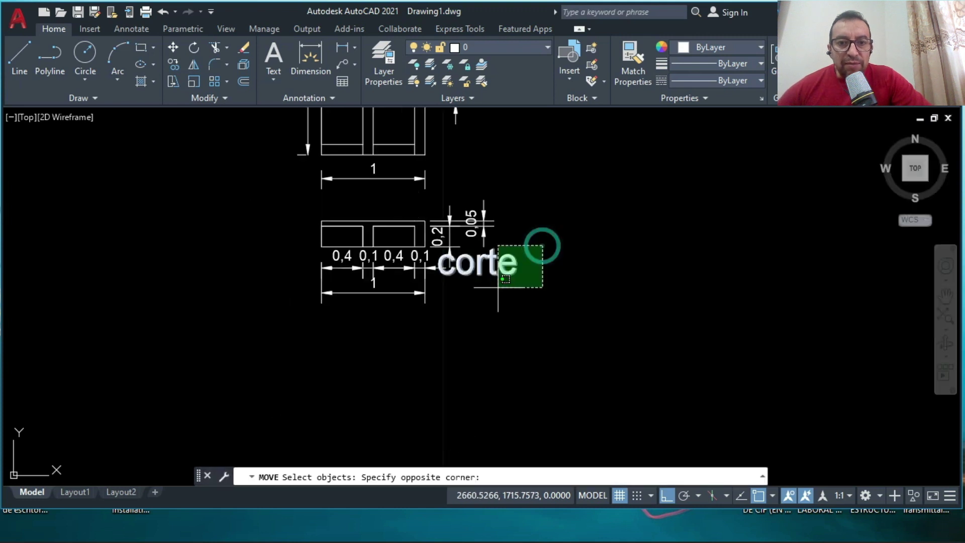
Move the "corte" label to centre it beneath the section's overall dimension
{"action": "left_click", "coordinate": [442, 280]}
{"action": "key", "text": "Return"}
{"action": "left_click", "coordinate": [541, 231]}
{"action": "left_click", "coordinate": [487, 293]}
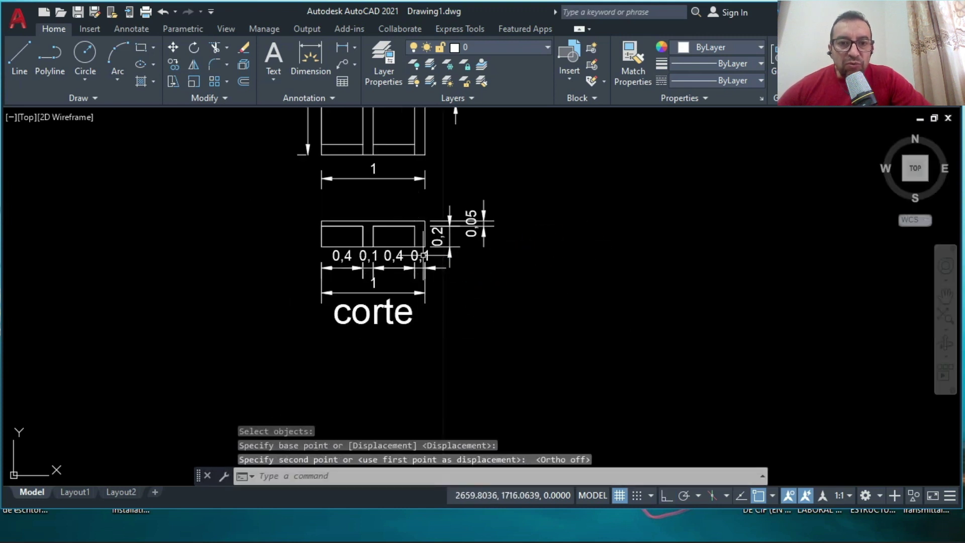
{"action": "key", "text": "Escape"}
Copy the "corte" label beneath the plan view and change the copy's text to "planta"
{"action": "left_click_drag", "start_coordinate": [400, 151], "coordinate": [426, 252]}
{"action": "left_click_drag", "start_coordinate": [405, 331], "coordinate": [155, 360]}
{"action": "left_click_drag", "start_coordinate": [205, 288], "coordinate": [493, 274]}
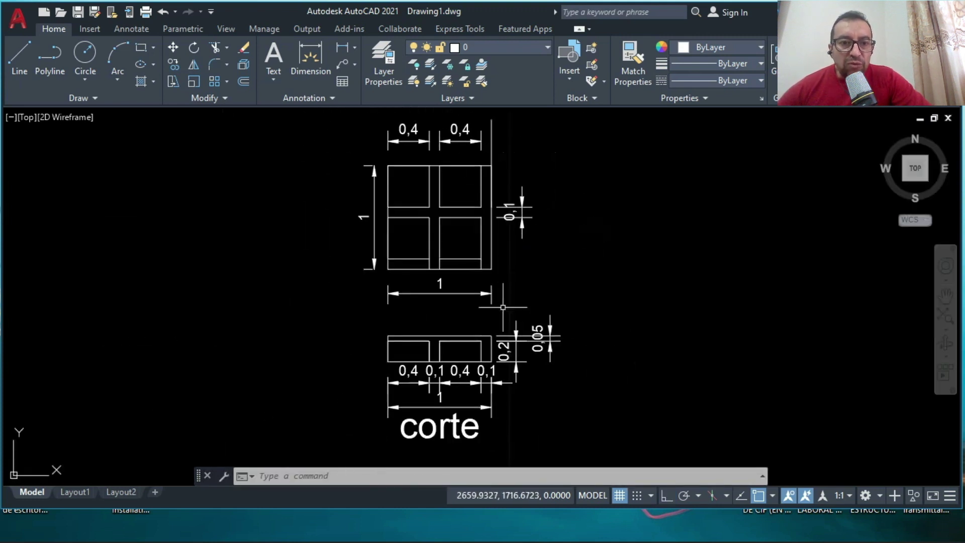
{"action": "key", "text": "Escape"}
{"action": "key", "text": "Escape"}
{"action": "left_click", "coordinate": [173, 64]}
{"action": "left_click", "coordinate": [440, 427]}
{"action": "key", "text": "Return"}
{"action": "left_click", "coordinate": [446, 423]}
{"action": "left_click", "coordinate": [443, 307]}
{"action": "double_click", "coordinate": [440, 311]}
{"action": "type", "text": "planta"}
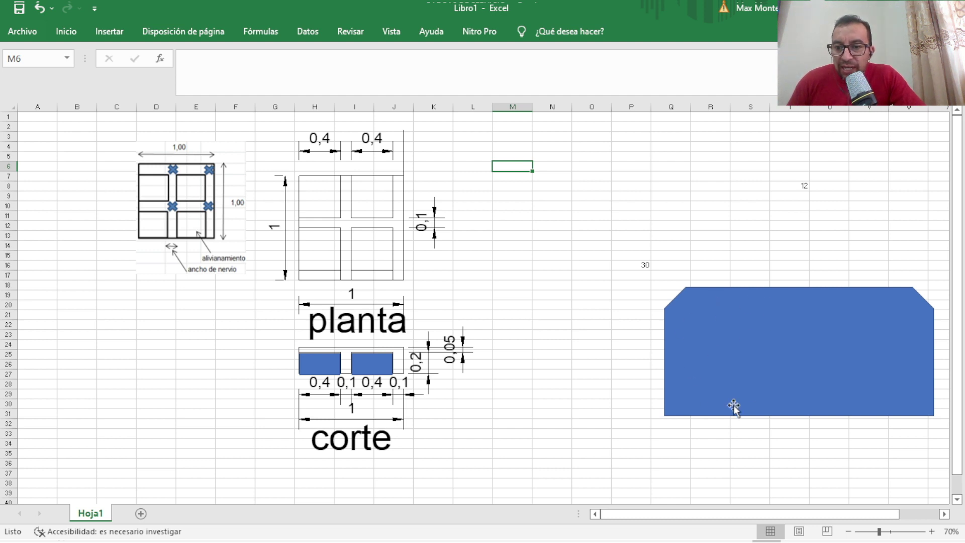
In the Excel workbook Libro1, move the large blue snipped-corner rectangle to the area below the small reference sketch
{"action": "left_click_drag", "start_coordinate": [810, 305], "coordinate": [732, 215]}
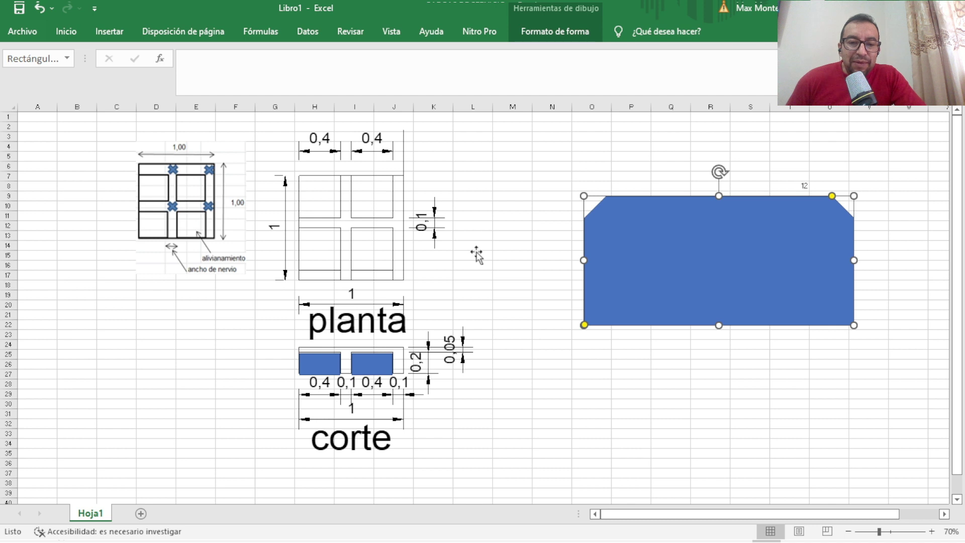
{"action": "left_click", "coordinate": [498, 177]}
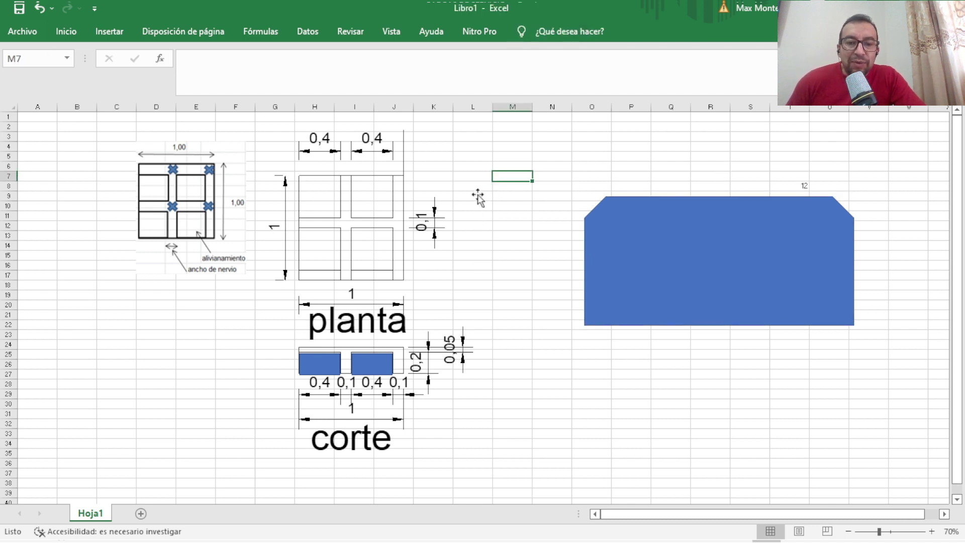
{"action": "left_click", "coordinate": [503, 157]}
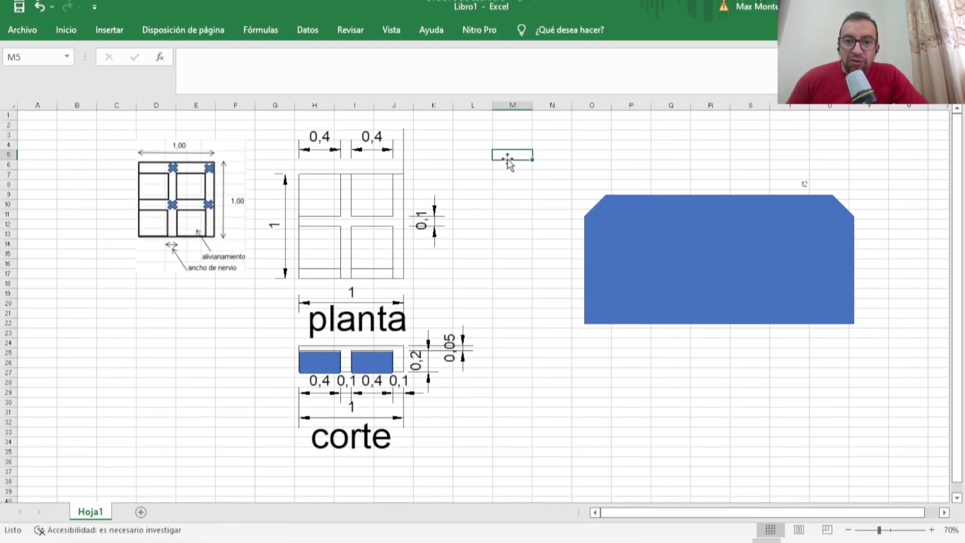
{"action": "left_click", "coordinate": [696, 230]}
{"action": "left_click_drag", "start_coordinate": [695, 231], "coordinate": [94, 346]}
{"action": "key", "text": "Escape"}
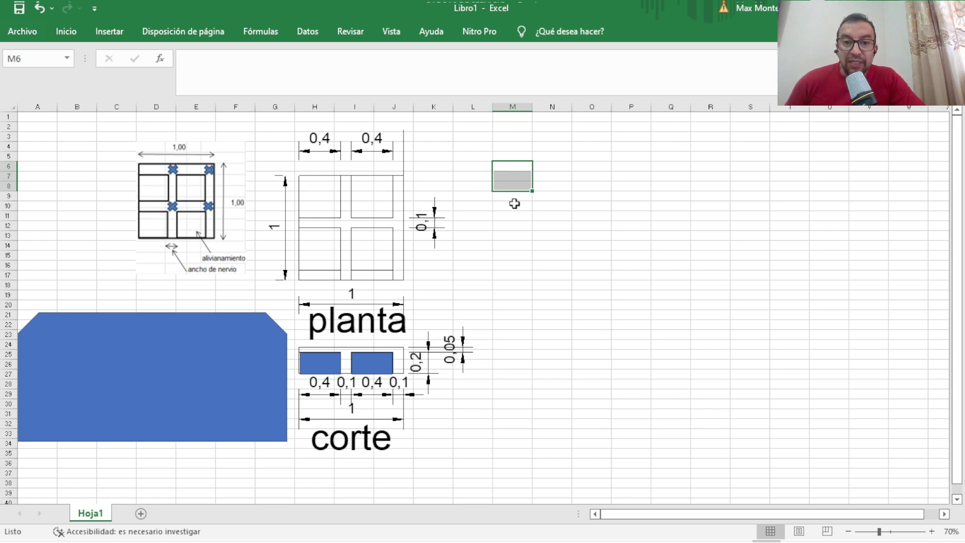
Enter the labels H, NH and ESC in cells M6, M7 and M8
{"action": "left_click", "coordinate": [521, 169]}
{"action": "type", "text": "H"}
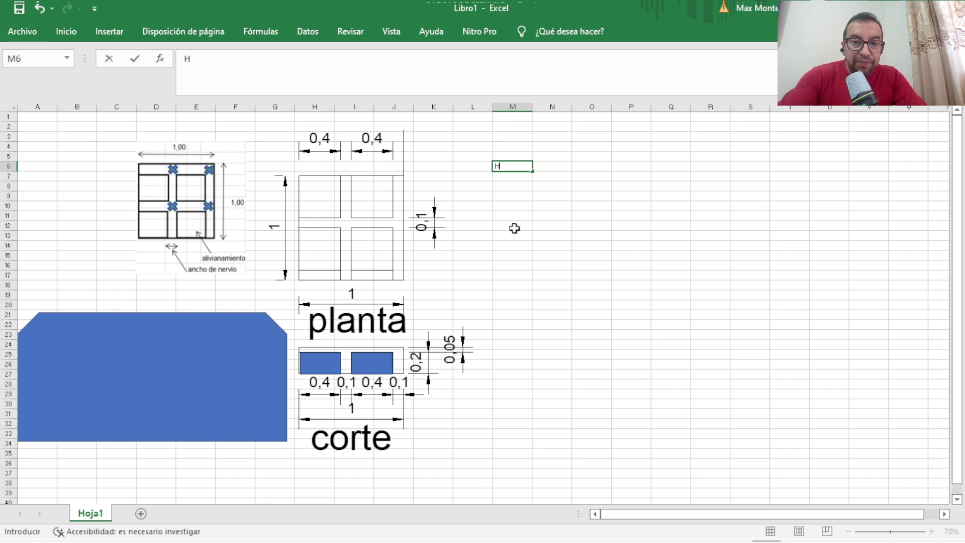
{"action": "key", "text": "Return"}
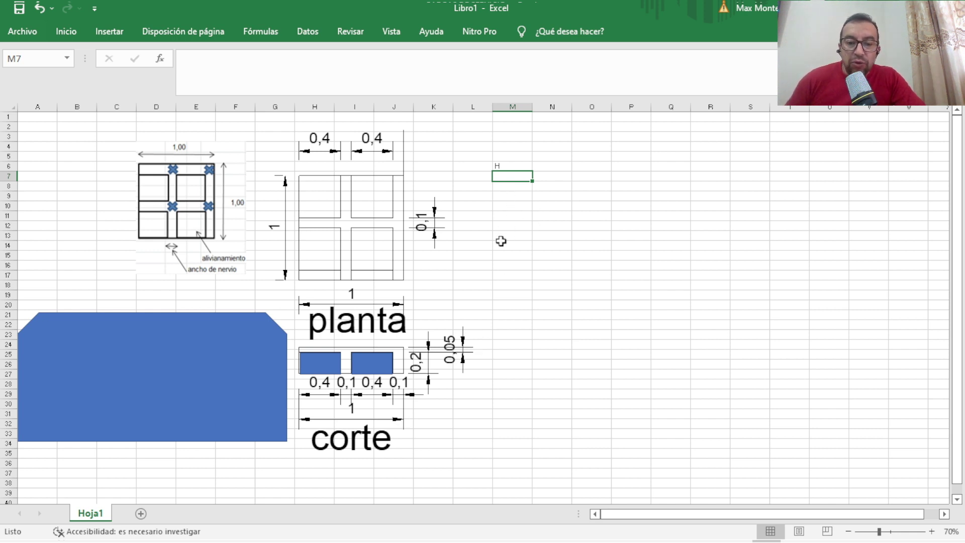
{"action": "type", "text": "N"}
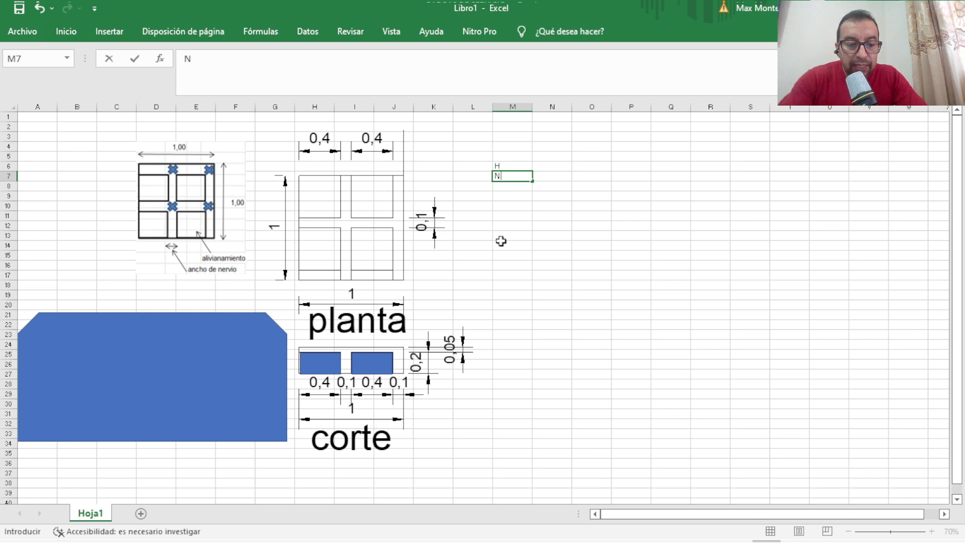
{"action": "type", "text": " H"}
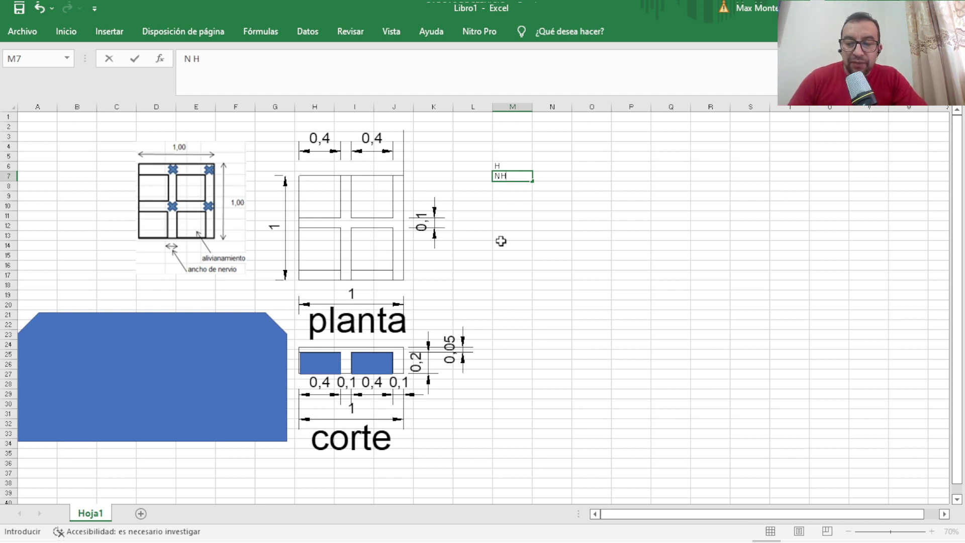
{"action": "key", "text": "Return"}
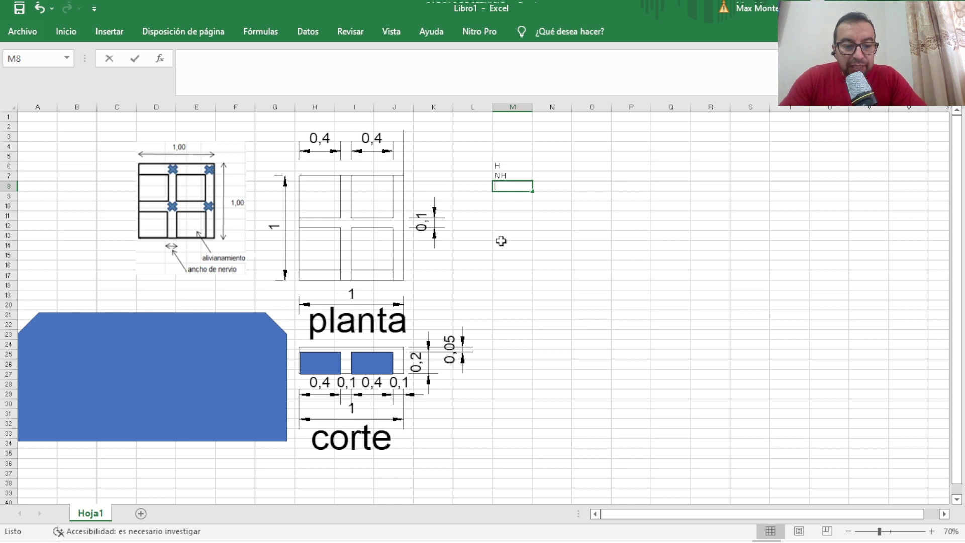
{"action": "type", "text": "ESC"}
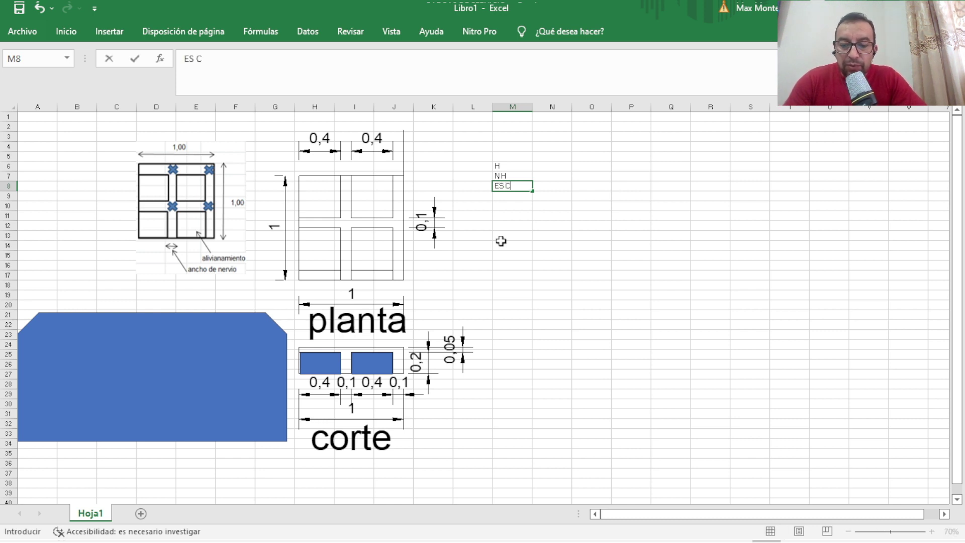
{"action": "key", "text": "Return"}
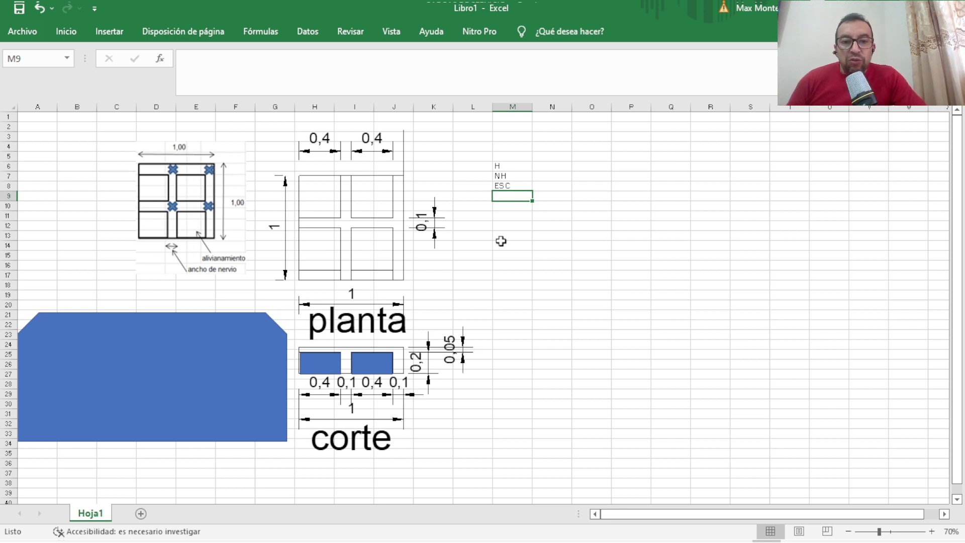
Move the two blue rectangles out of the section's voids into the empty area beside the section
{"action": "left_click", "coordinate": [323, 364]}
{"action": "left_click", "coordinate": [375, 362]}
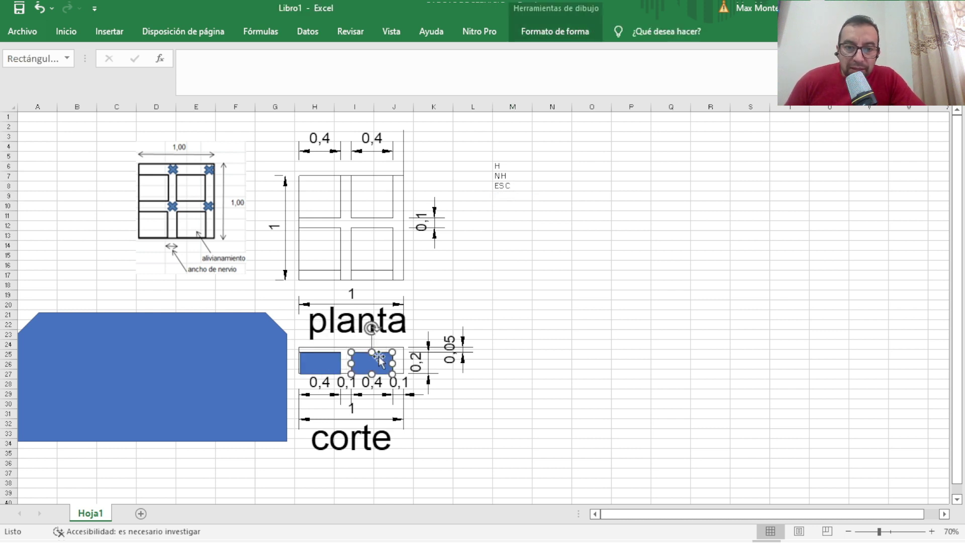
{"action": "left_click_drag", "start_coordinate": [379, 361], "coordinate": [564, 375]}
{"action": "left_click", "coordinate": [608, 370]}
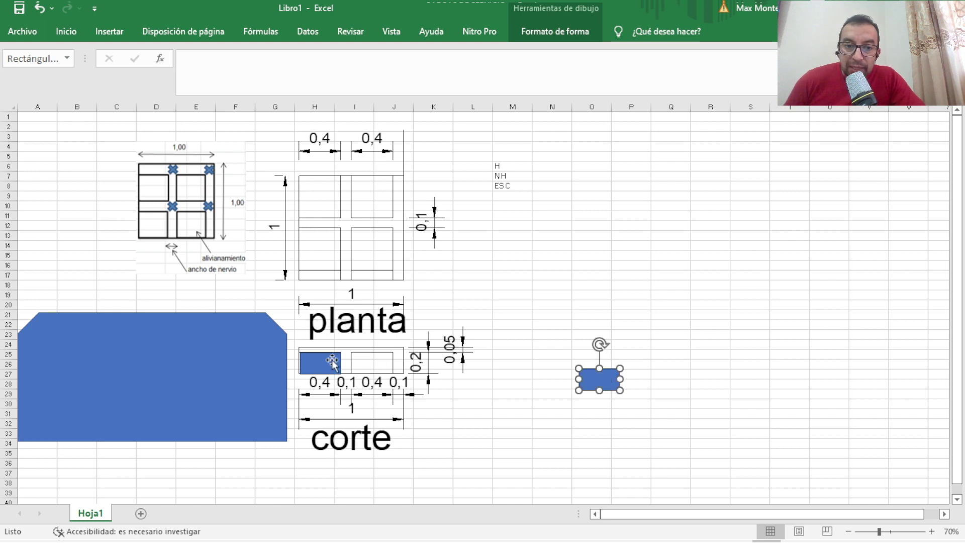
{"action": "left_click", "coordinate": [320, 358]}
{"action": "left_click_drag", "start_coordinate": [341, 352], "coordinate": [556, 368]}
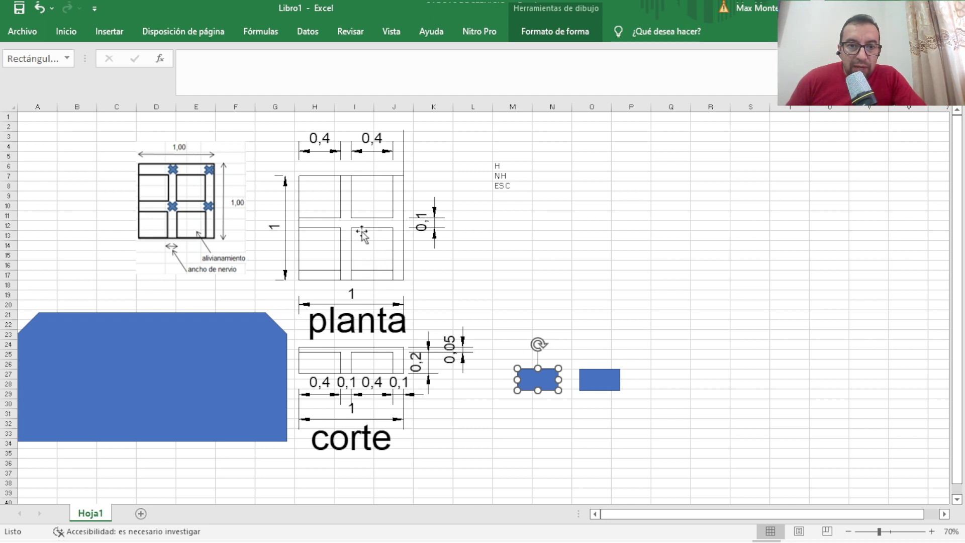
{"action": "left_click", "coordinate": [488, 387]}
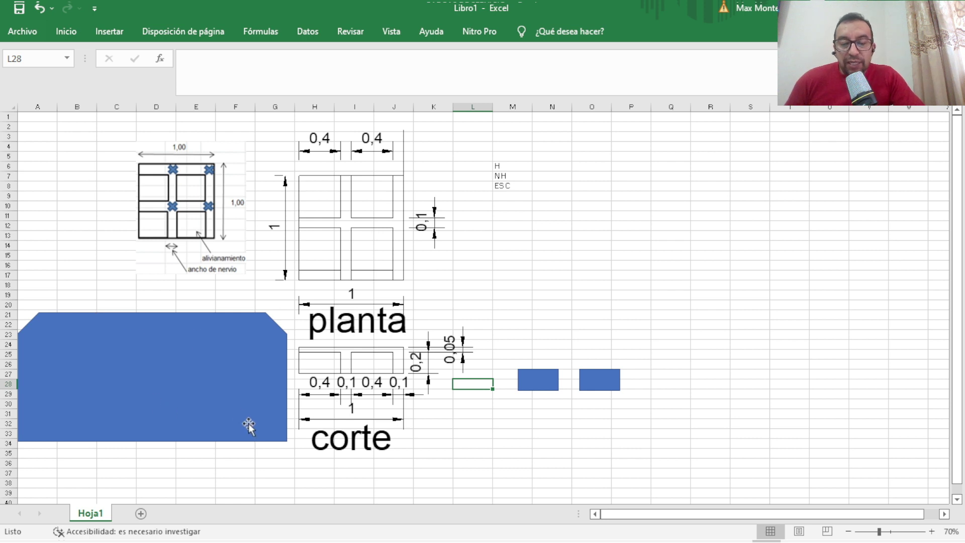
Place both blue rectangles back over the section's voids and move them out beside the section again
{"action": "left_click", "coordinate": [543, 382]}
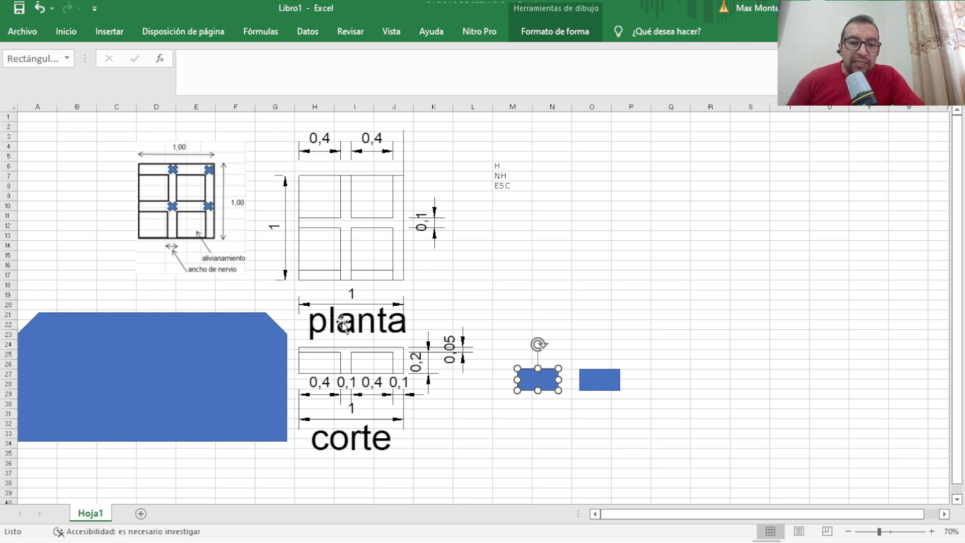
{"action": "left_click_drag", "start_coordinate": [535, 375], "coordinate": [322, 359]}
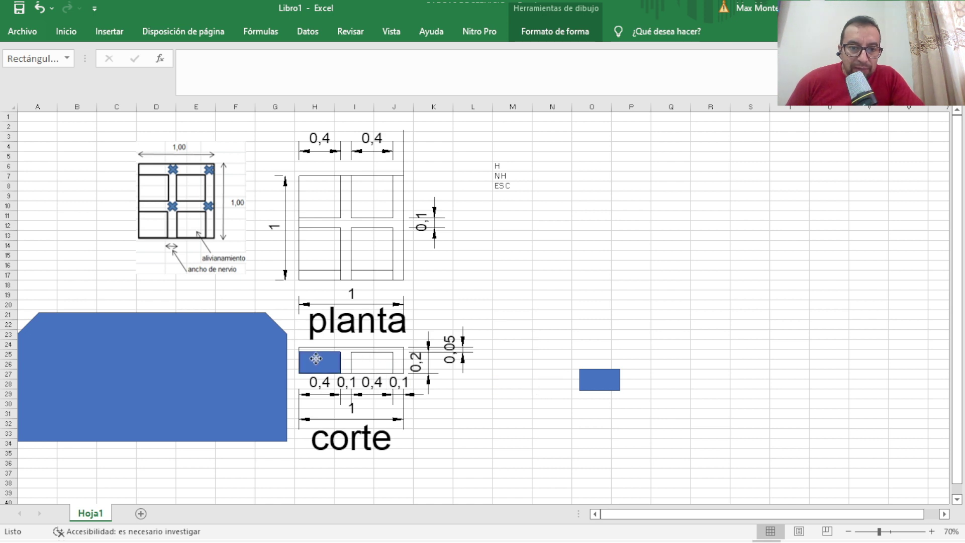
{"action": "left_click_drag", "start_coordinate": [597, 380], "coordinate": [375, 363]}
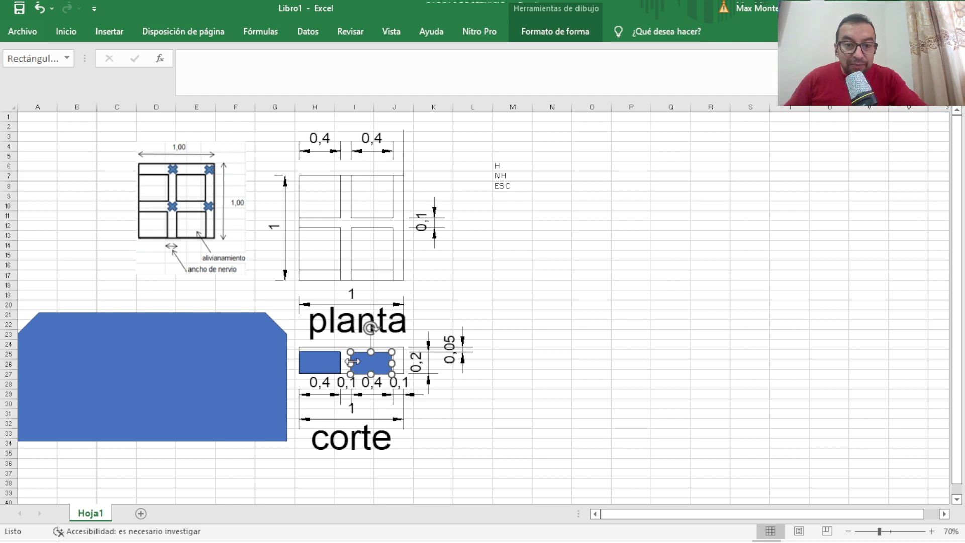
{"action": "left_click_drag", "start_coordinate": [374, 360], "coordinate": [566, 366]}
{"action": "left_click_drag", "start_coordinate": [329, 363], "coordinate": [512, 368]}
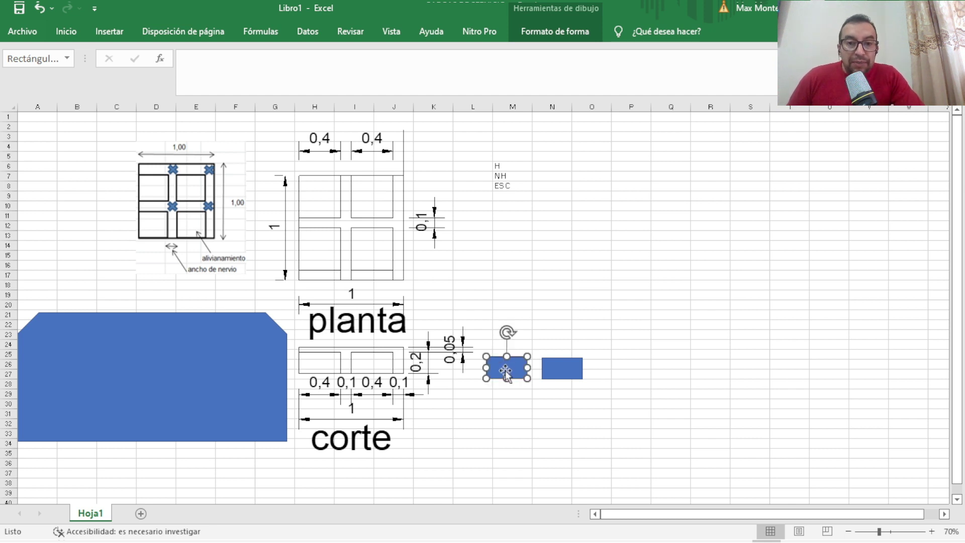
Enter 0,25 as the H value in N6 and its unit m in O6
{"action": "left_click", "coordinate": [552, 167]}
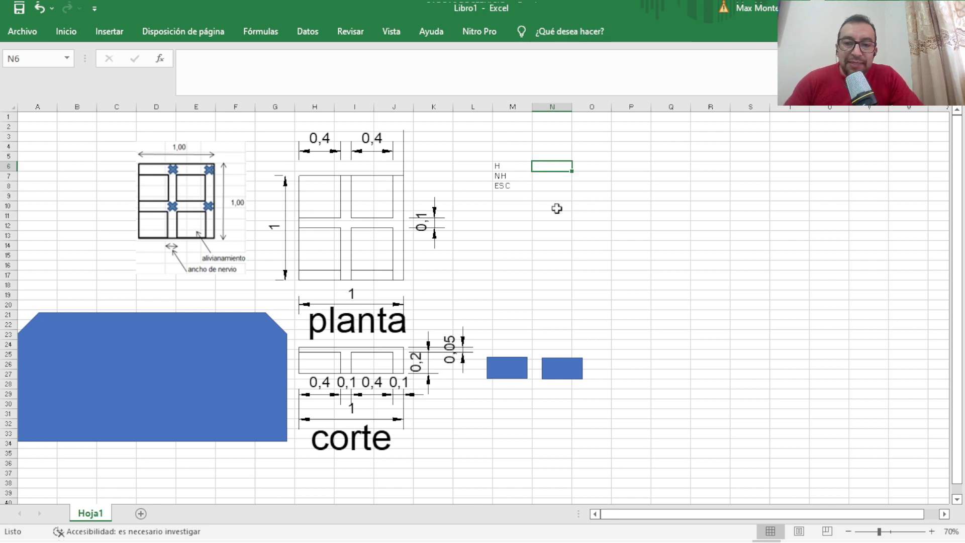
{"action": "type", "text": "25"}
{"action": "key", "text": "BackSpace"}
{"action": "key", "text": "BackSpace"}
{"action": "type", "text": "0,25"}
{"action": "left_click", "coordinate": [596, 169]}
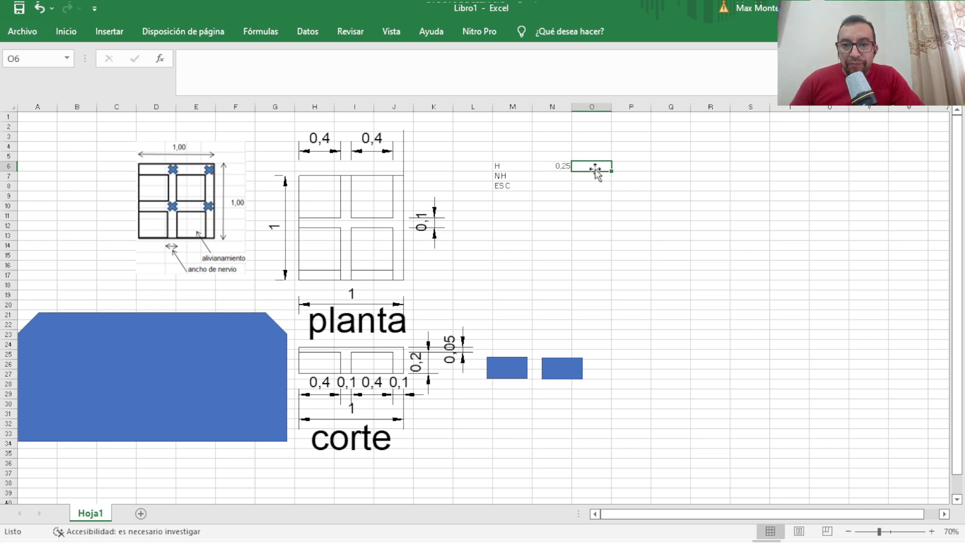
{"action": "type", "text": "M"}
{"action": "key", "text": "Return"}
{"action": "key", "text": "Up"}
{"action": "type", "text": "m"}
{"action": "key", "text": "Return"}
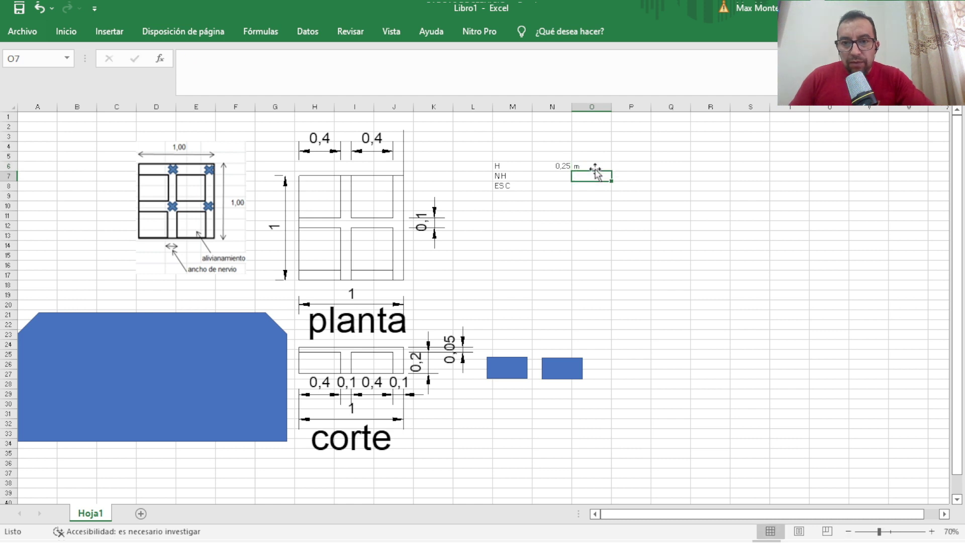
Enter 0,10 as the NH value in N7 and its unit m in O7
{"action": "left_click", "coordinate": [554, 177]}
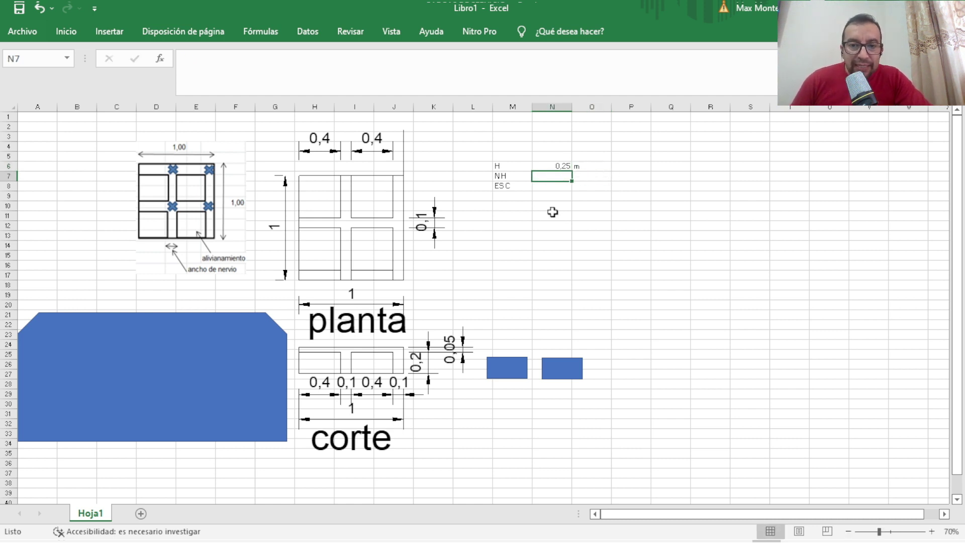
{"action": "type", "text": "0,10"}
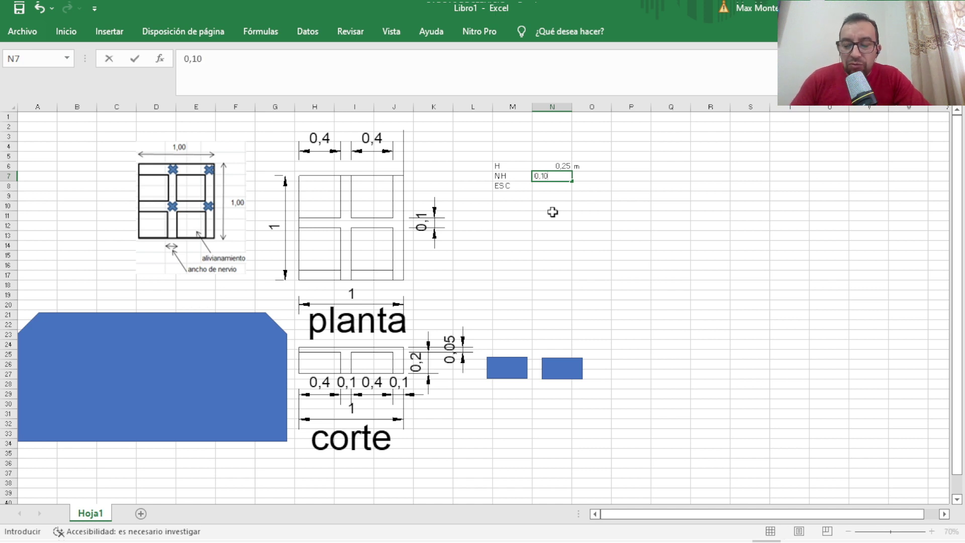
{"action": "key", "text": "Return"}
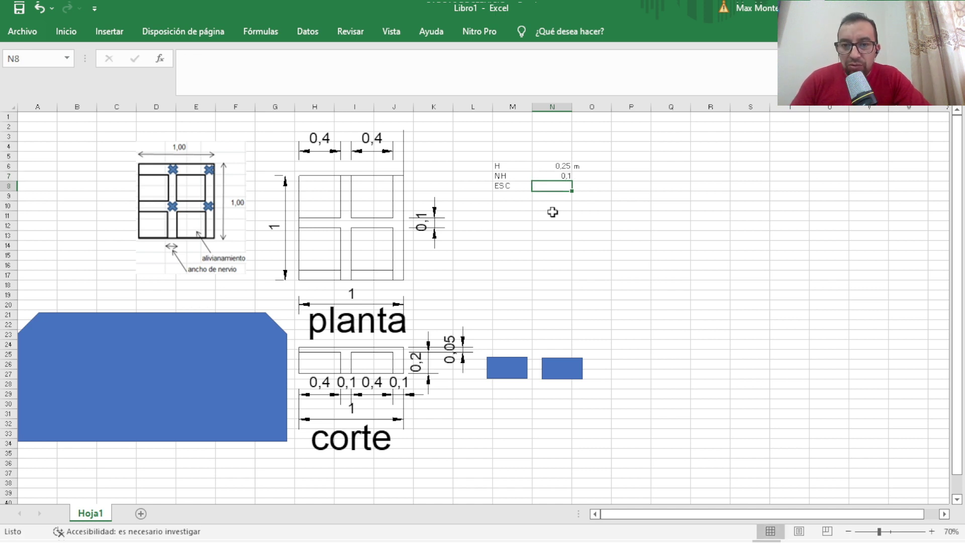
{"action": "left_click", "coordinate": [590, 178]}
{"action": "type", "text": "m"}
{"action": "key", "text": "Return"}
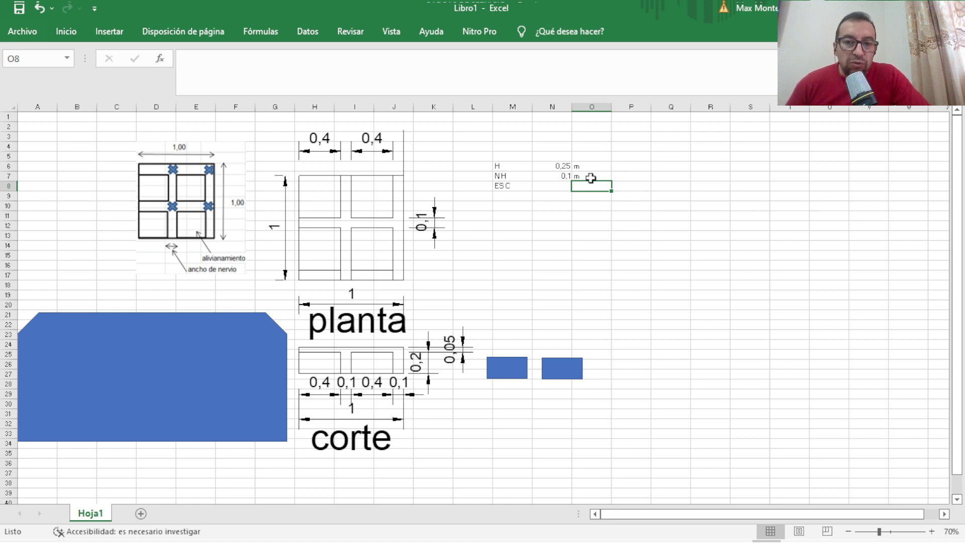
Enter 0,05 as the ESC value in N8 and its unit m in O8
{"action": "left_click", "coordinate": [557, 184]}
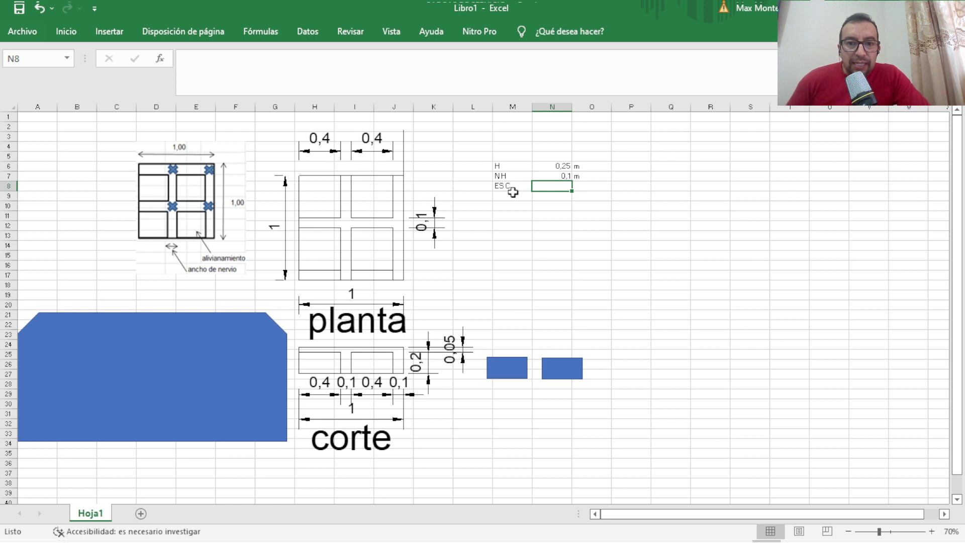
{"action": "type", "text": "0,05"}
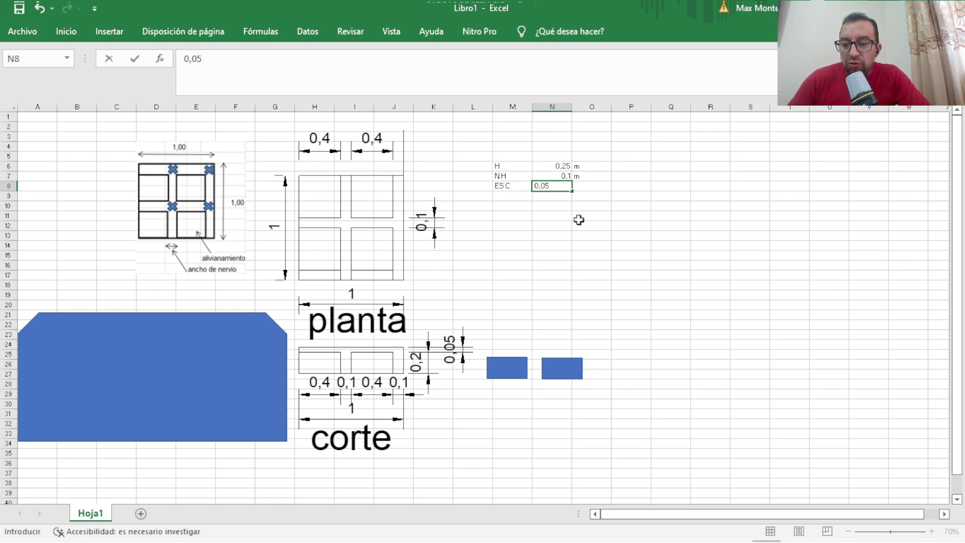
{"action": "key", "text": "Tab"}
{"action": "type", "text": "m"}
{"action": "key", "text": "Return"}
Enter the label "p especifico" in M9 and autofit column M to its contents
{"action": "left_click", "coordinate": [502, 197]}
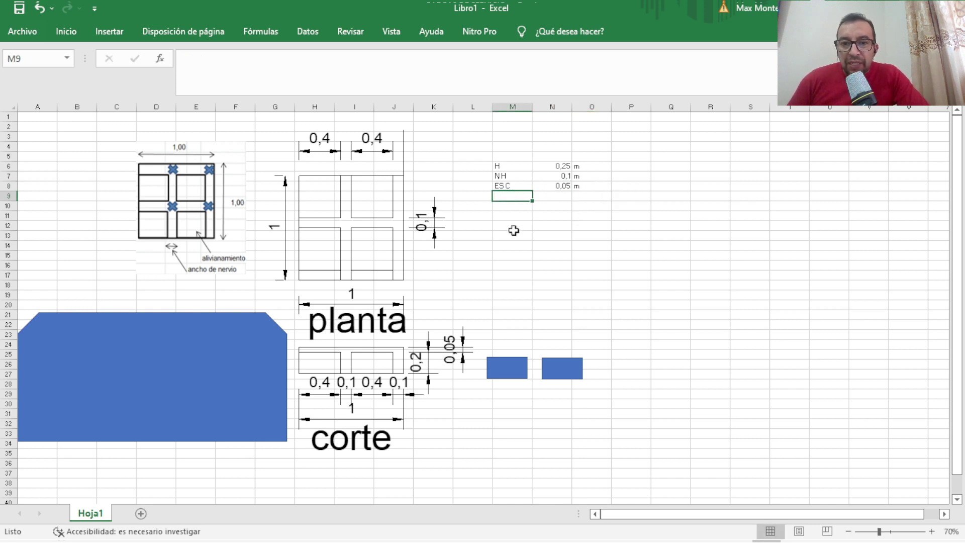
{"action": "type", "text": "p espe"}
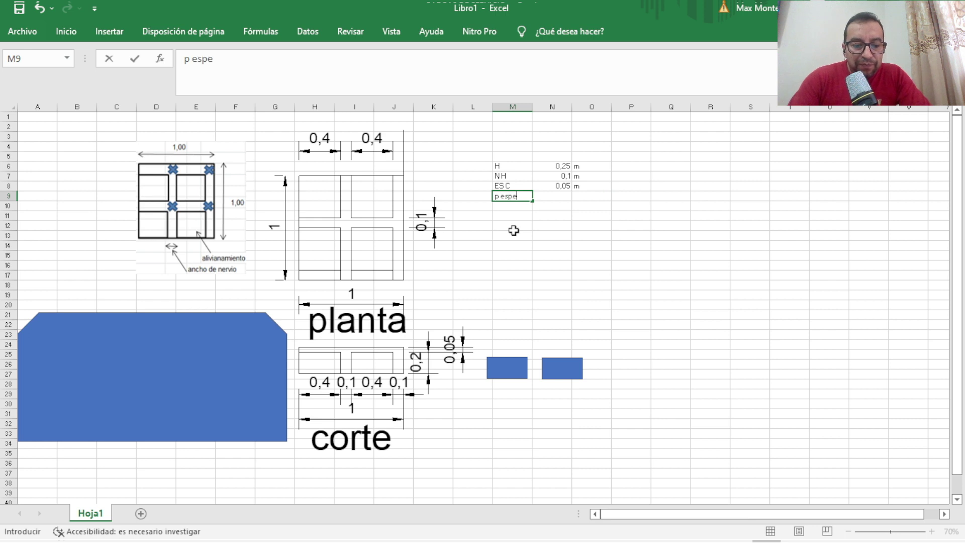
{"action": "type", "text": "cifico"}
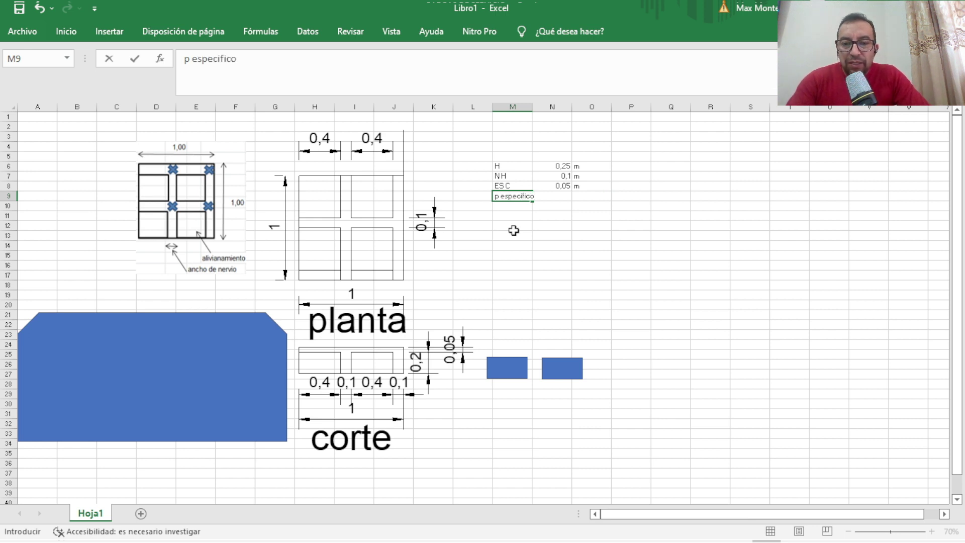
{"action": "key", "text": "Tab"}
{"action": "double_click", "coordinate": [533, 107]}
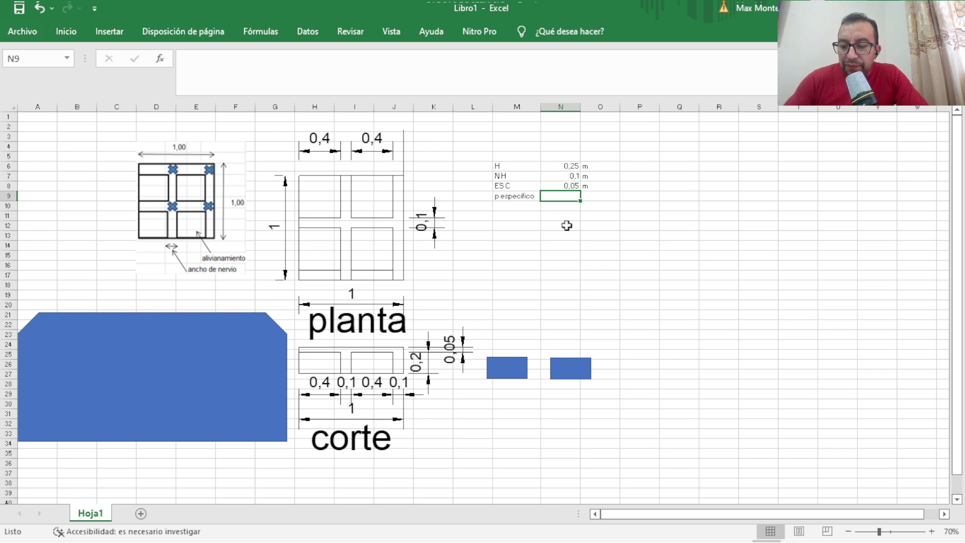
Enter 2400 as the specific weight in N9 and its unit kg/m3 in O9
{"action": "type", "text": "2400"}
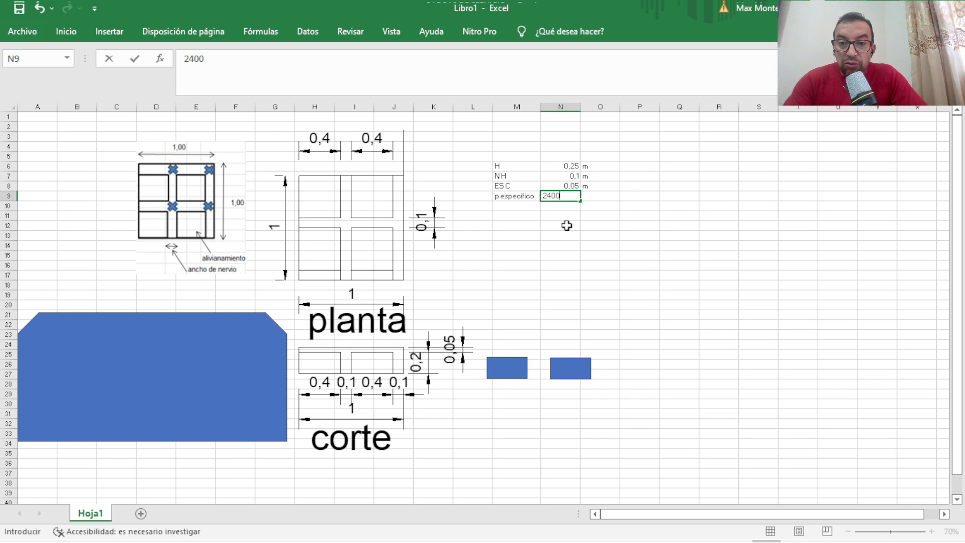
{"action": "left_click", "coordinate": [595, 198]}
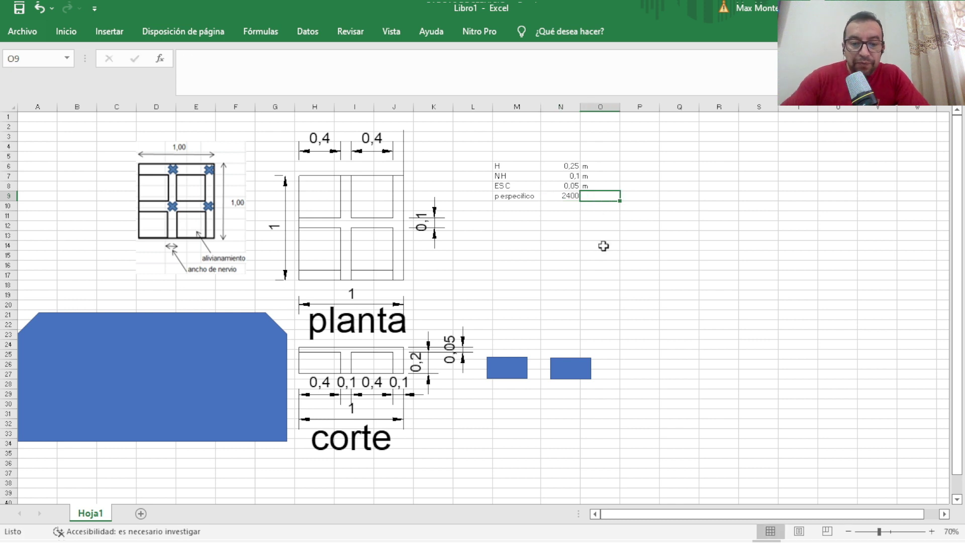
{"action": "type", "text": "kg/"}
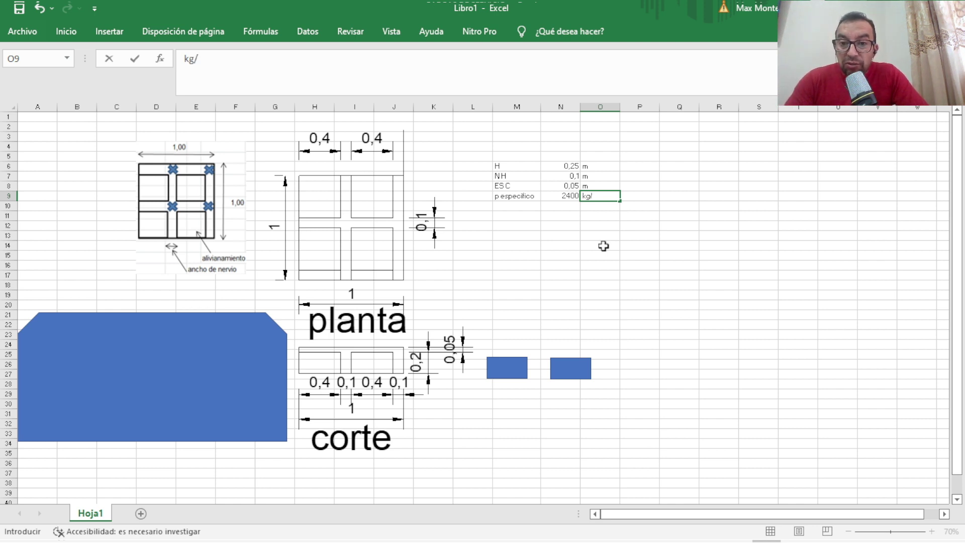
{"action": "type", "text": "m3"}
{"action": "key", "text": "Return"}
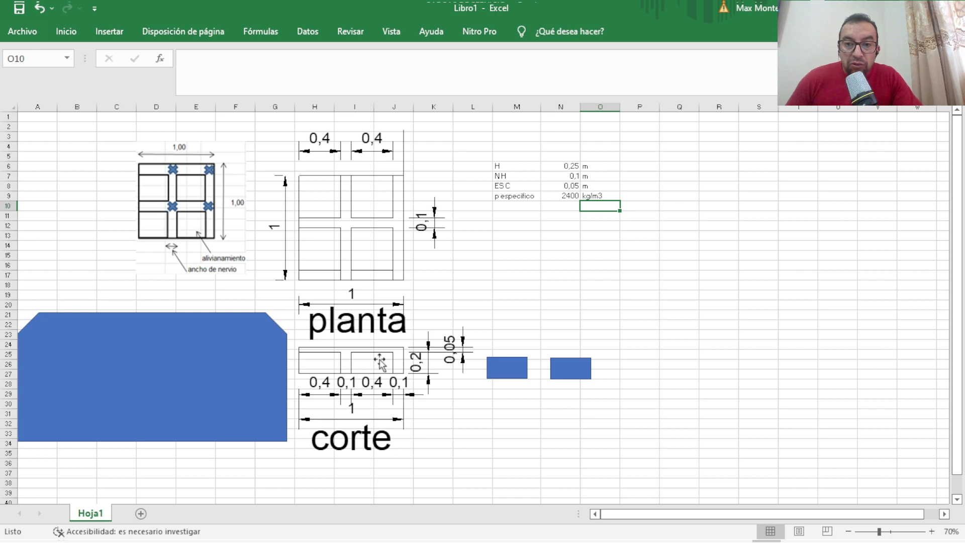
Move the two blue rectangles from beside the section into its two voids
{"action": "left_click", "coordinate": [563, 198]}
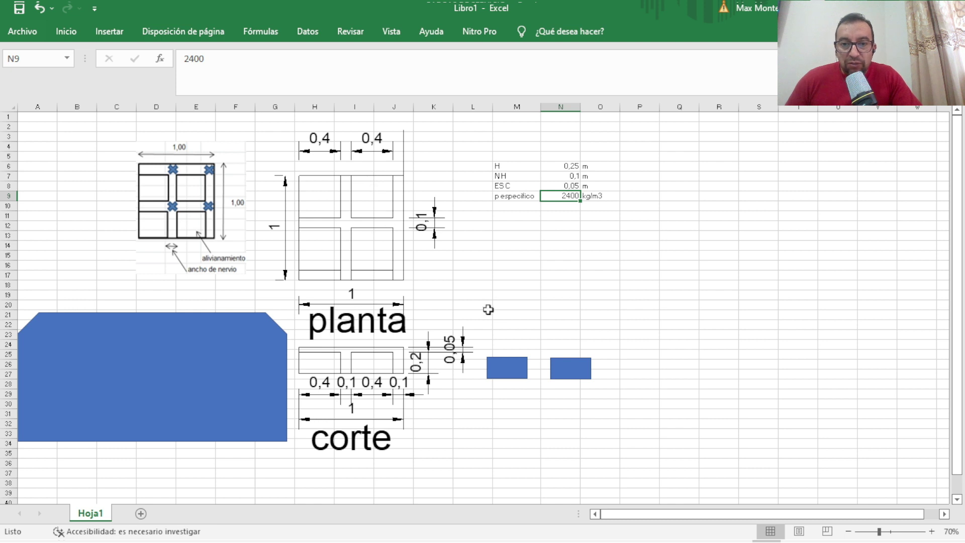
{"action": "left_click", "coordinate": [504, 217]}
{"action": "left_click_drag", "start_coordinate": [506, 370], "coordinate": [319, 365]}
{"action": "mouse_move", "coordinate": [569, 375]}
{"action": "left_mouse_down"}
{"action": "mouse_move", "coordinate": [402, 381]}
{"action": "mouse_move", "coordinate": [378, 364]}
{"action": "left_mouse_up"}
Calculate the full module volume in M11 with the formula =1*1*N6
{"action": "left_click", "coordinate": [507, 216]}
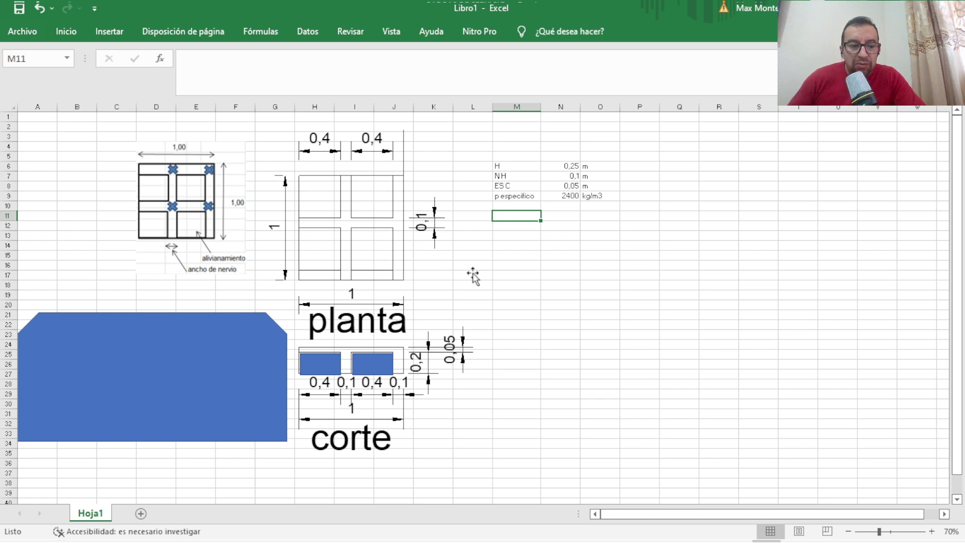
{"action": "type", "text": "="}
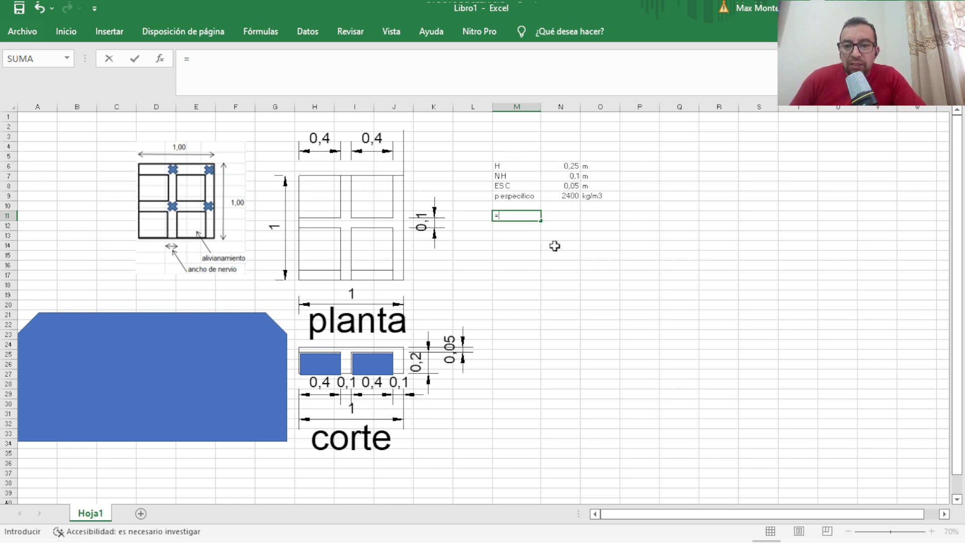
{"action": "type", "text": "1*"}
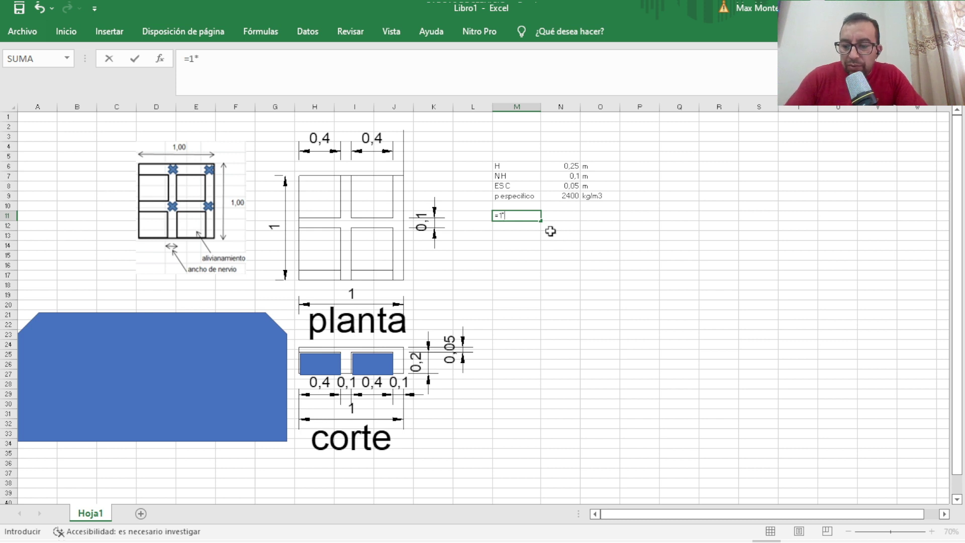
{"action": "type", "text": "1*"}
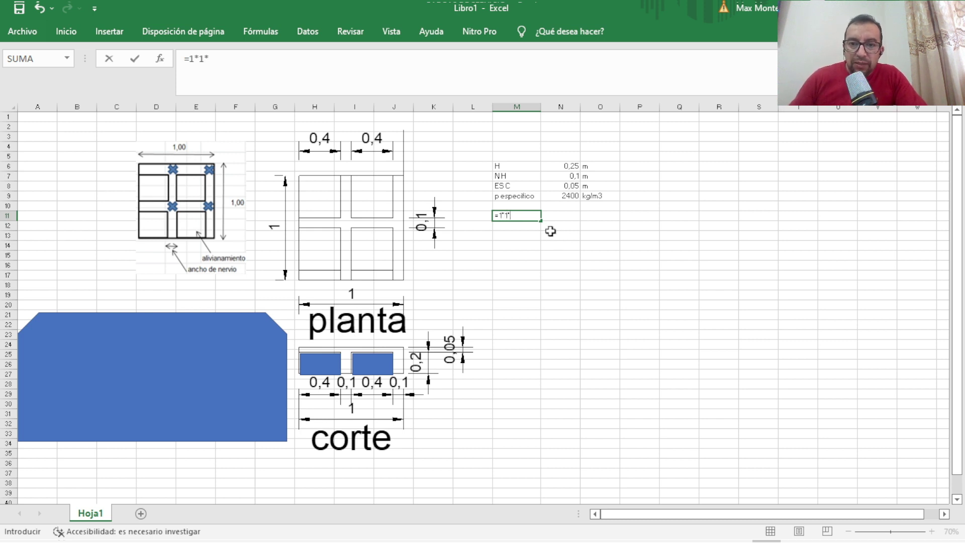
{"action": "left_click", "coordinate": [569, 166]}
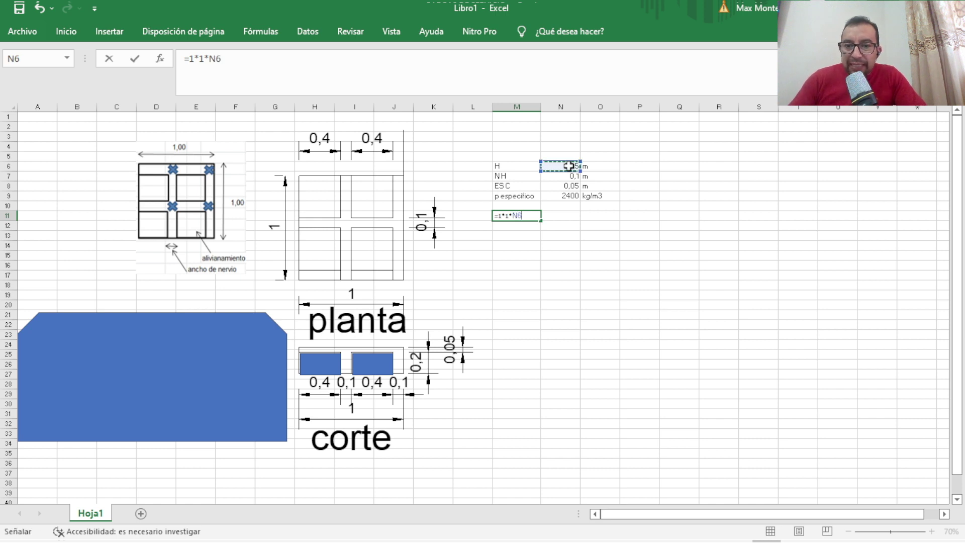
{"action": "key", "text": "Return"}
Set the H value in N6 to 0,35 and check the formula in M11
{"action": "left_click", "coordinate": [569, 166]}
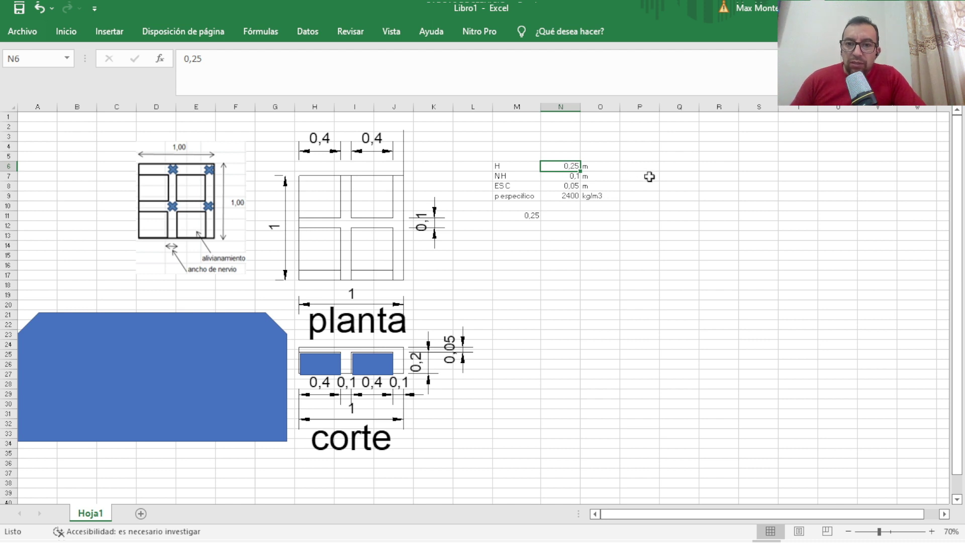
{"action": "type", "text": ",35"}
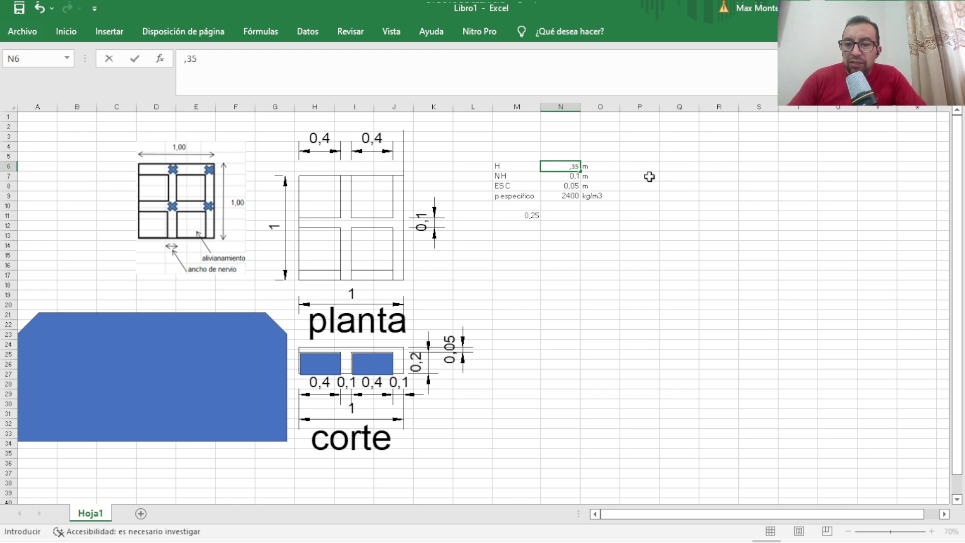
{"action": "key", "text": "Return"}
{"action": "left_click", "coordinate": [553, 216]}
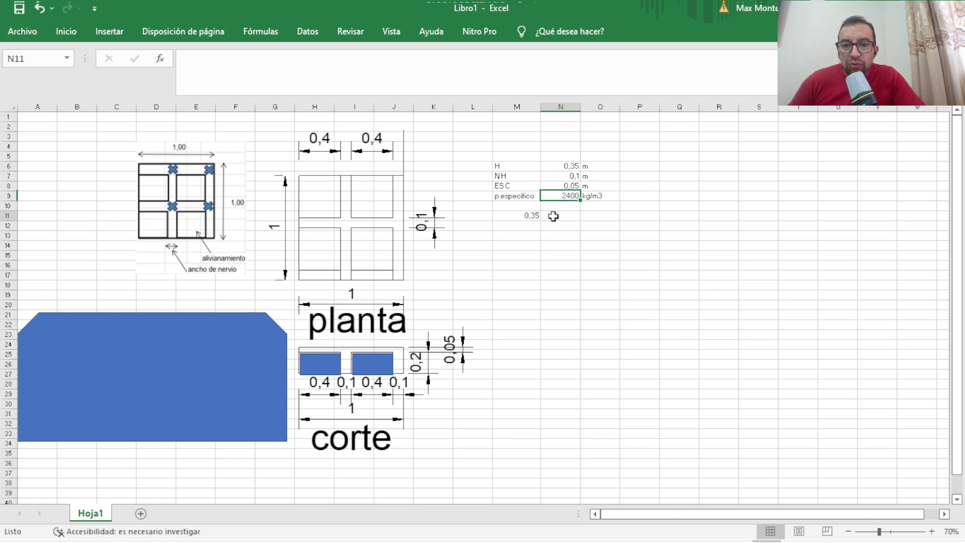
{"action": "left_click", "coordinate": [531, 217]}
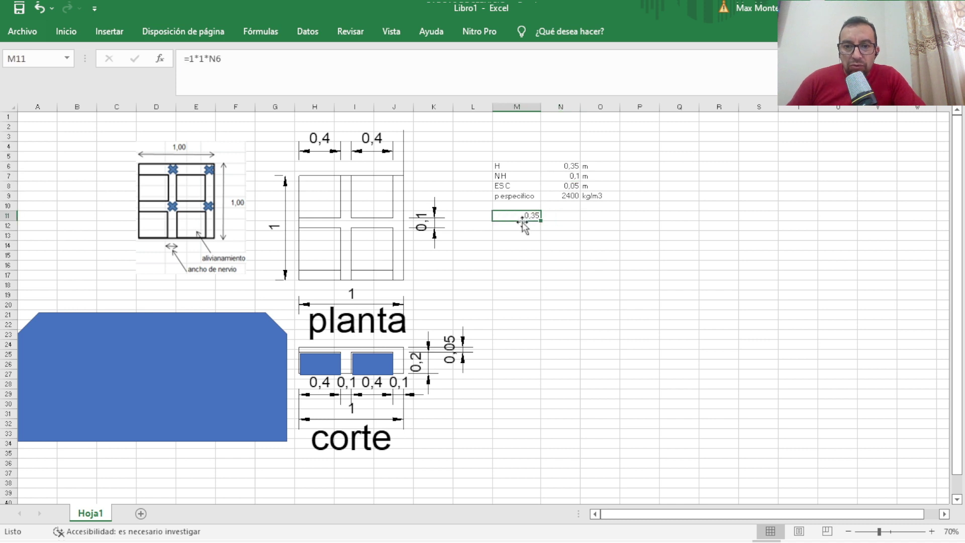
Move the module volume formula from M11 to N11 and enter its unit m3 in O11
{"action": "left_click_drag", "start_coordinate": [522, 222], "coordinate": [565, 217]}
{"action": "left_click", "coordinate": [594, 216]}
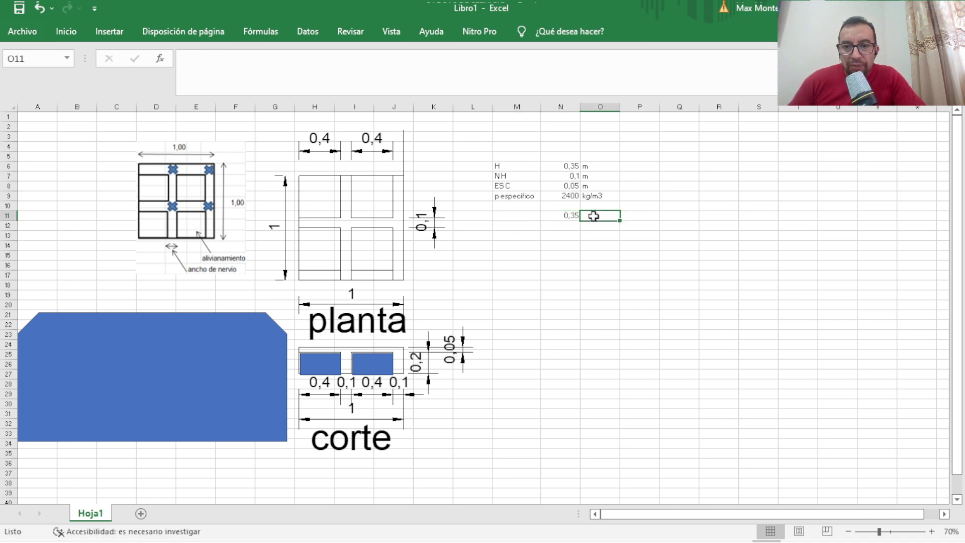
{"action": "type", "text": "m3"}
{"action": "key", "text": "Return"}
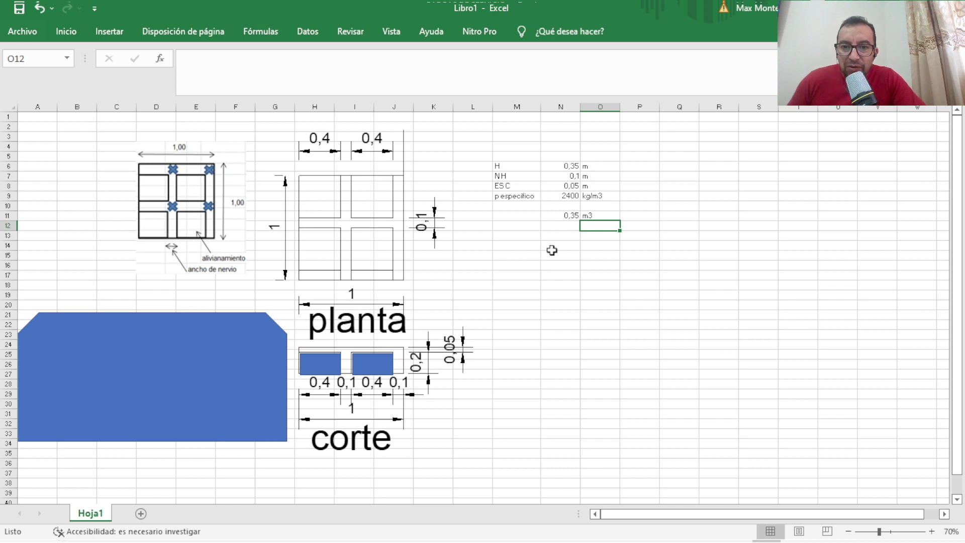
Start the void volume formula in N12 with the bracketed side length =(1-(2*N7))
{"action": "left_click", "coordinate": [560, 227]}
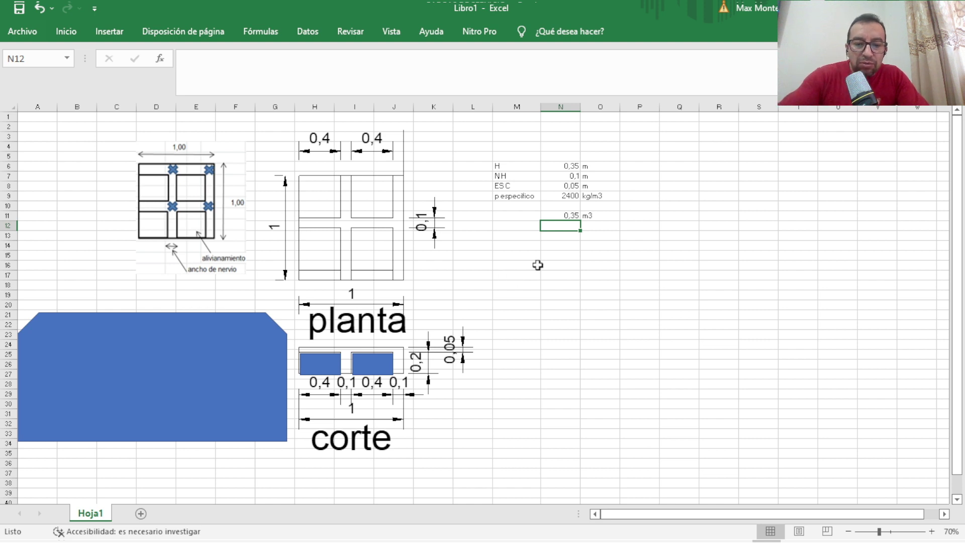
{"action": "type", "text": "="}
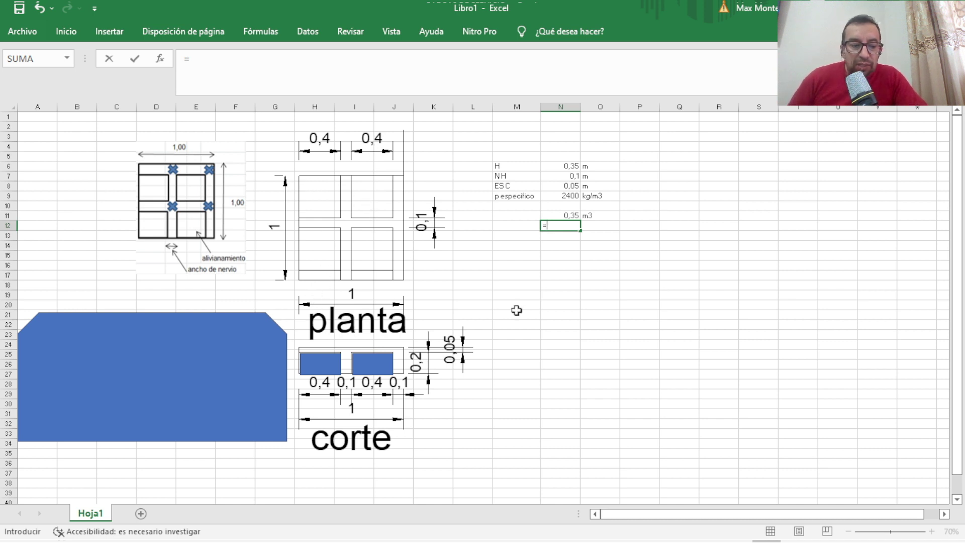
{"action": "key", "text": "End"}
{"action": "type", "text": "1"}
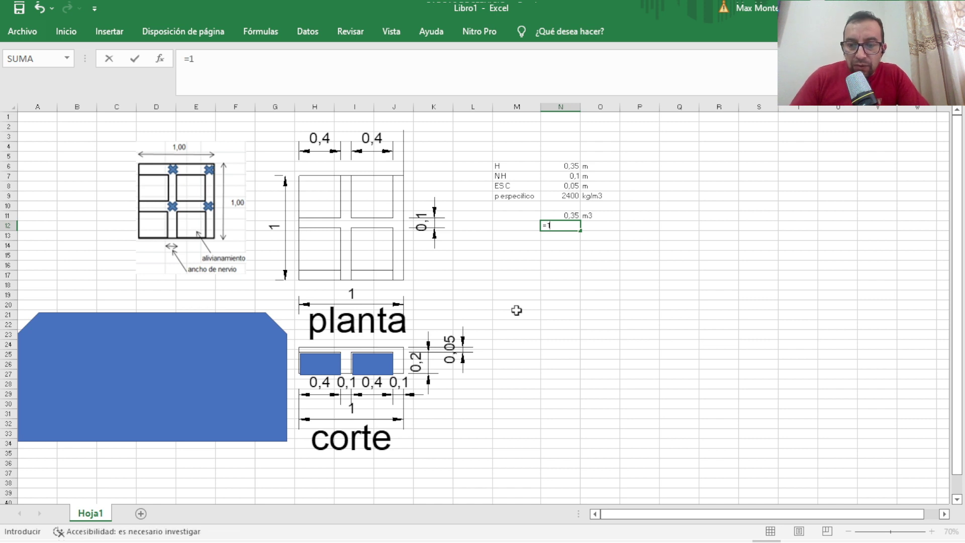
{"action": "type", "text": "-("}
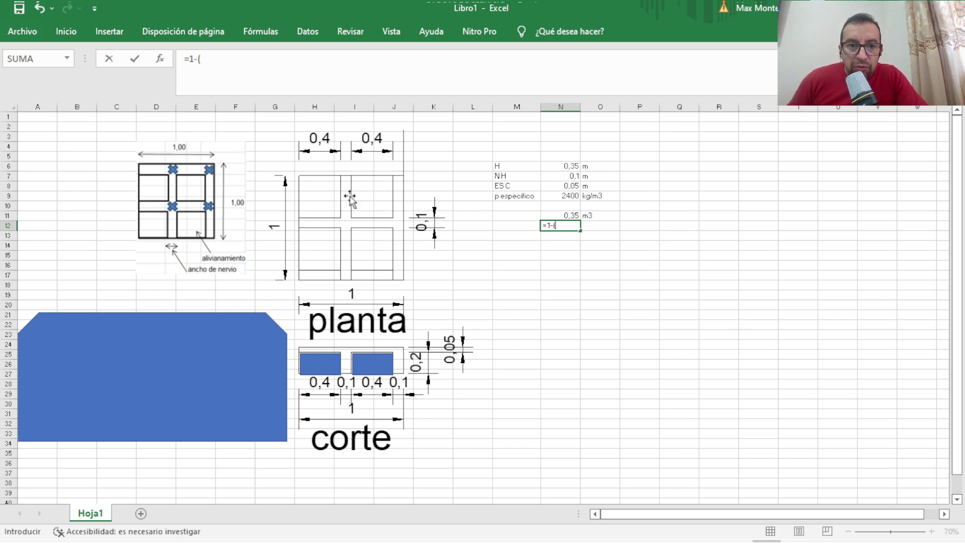
{"action": "type", "text": "2*"}
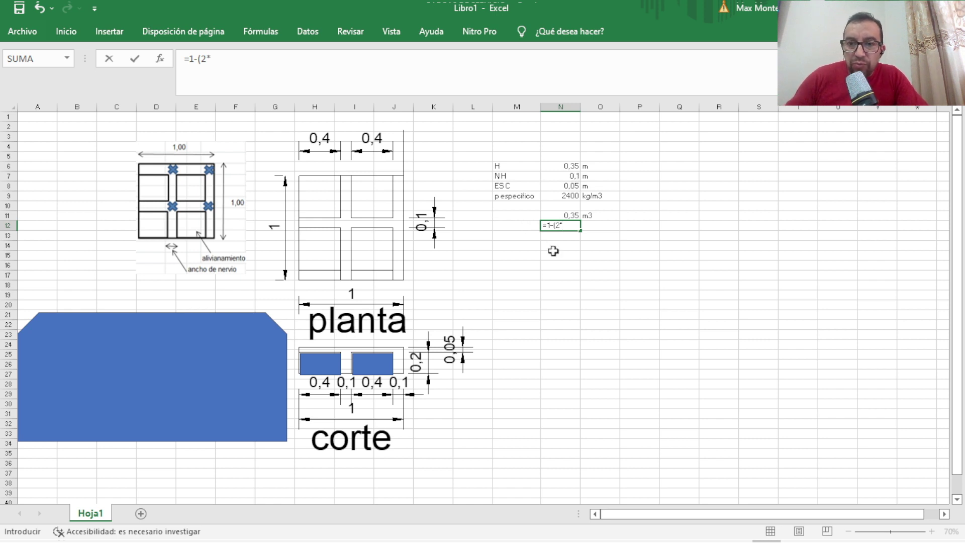
{"action": "left_click", "coordinate": [564, 175]}
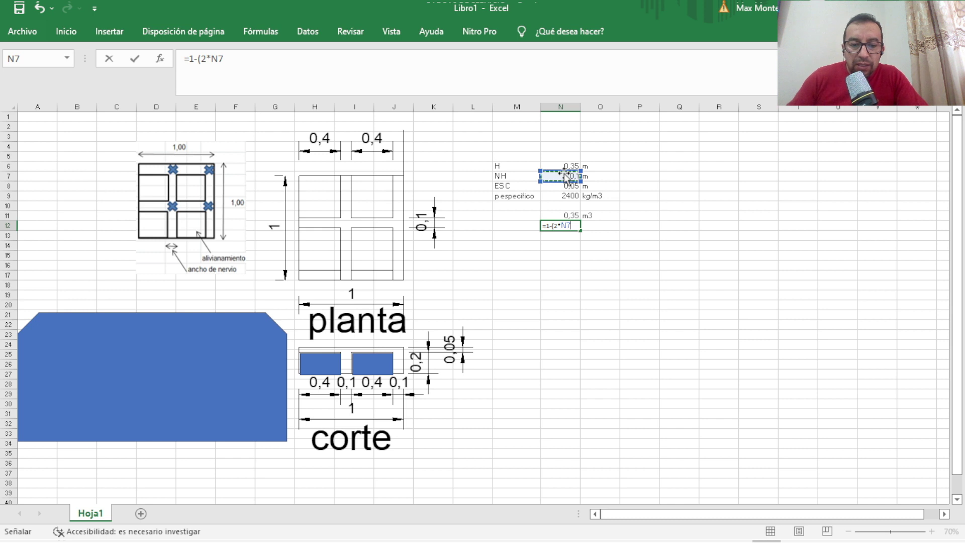
{"action": "type", "text": ")"}
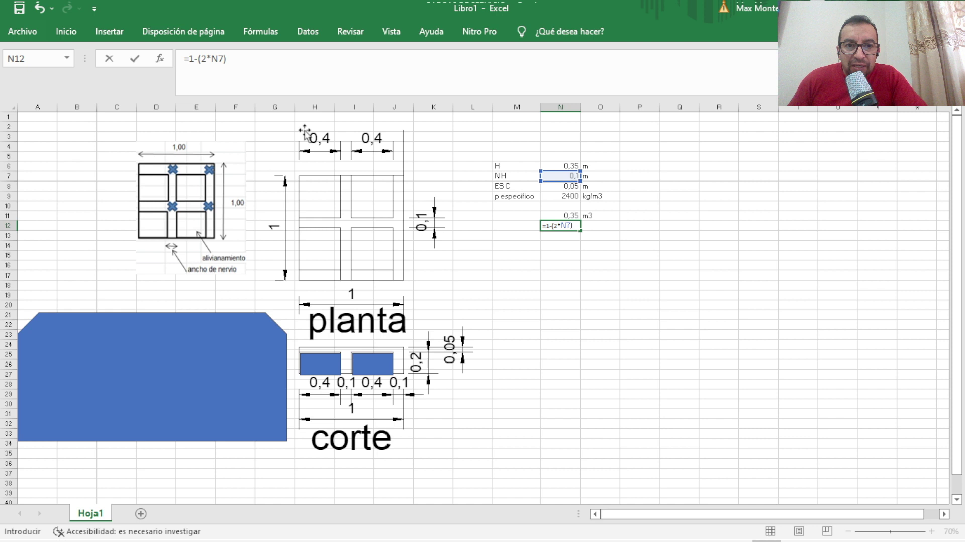
{"action": "left_click", "coordinate": [189, 60]}
{"action": "type", "text": "("}
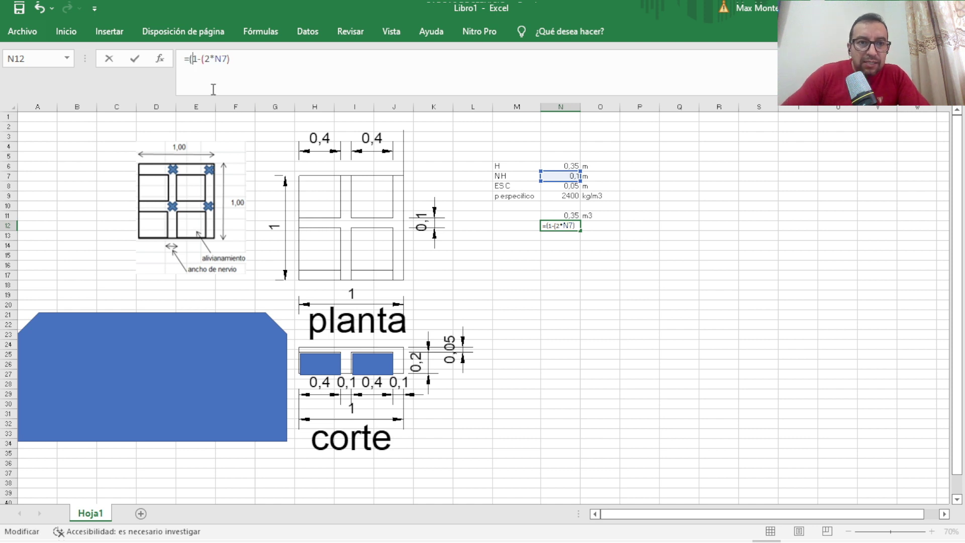
{"action": "left_click", "coordinate": [233, 57]}
{"action": "type", "text": ")"}
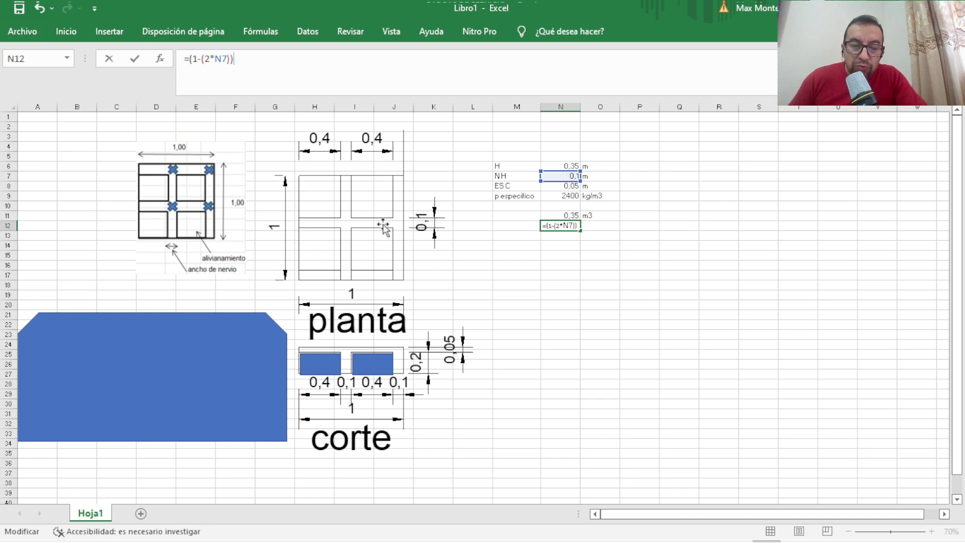
Complete the N12 formula with the factors *2*(N6-N8) and enter its unit m3 in O12
{"action": "type", "text": "*"}
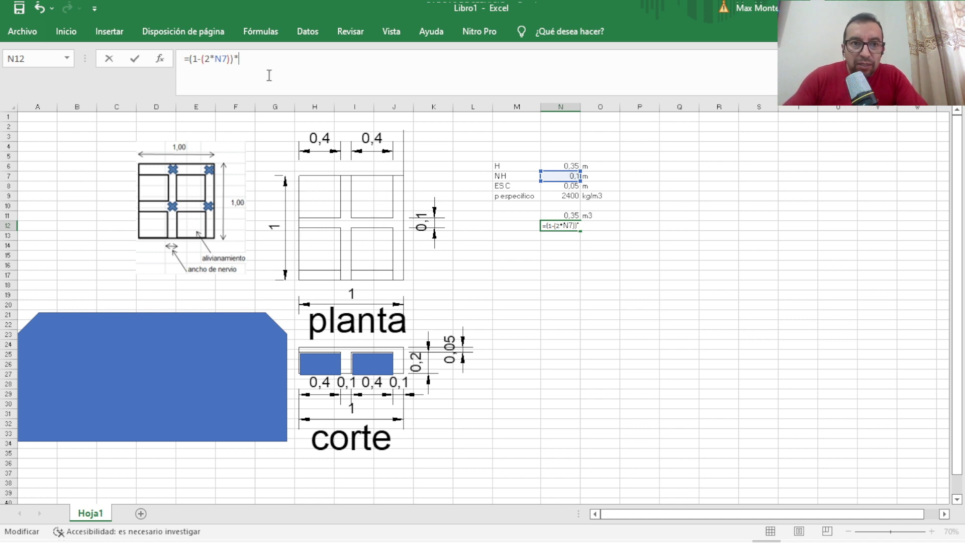
{"action": "type", "text": "2*"}
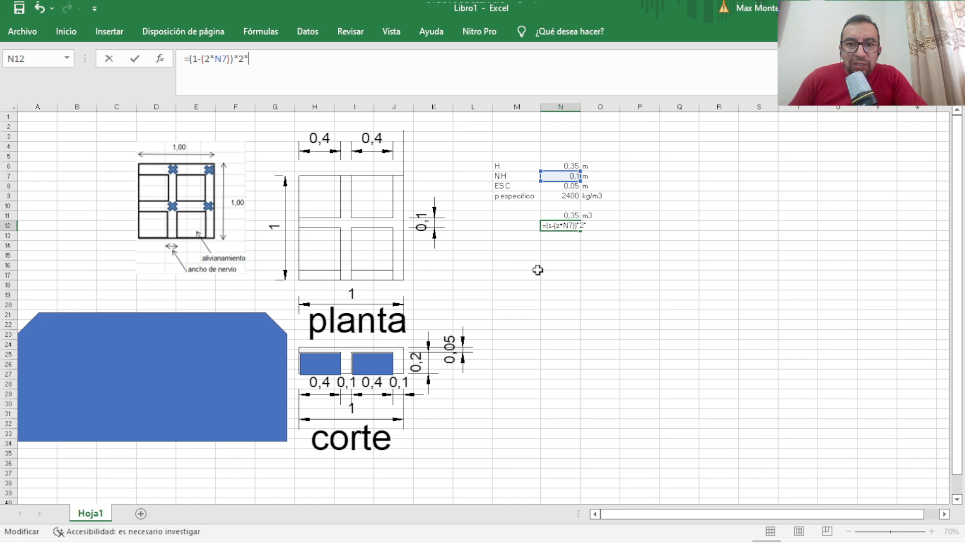
{"action": "type", "text": "("}
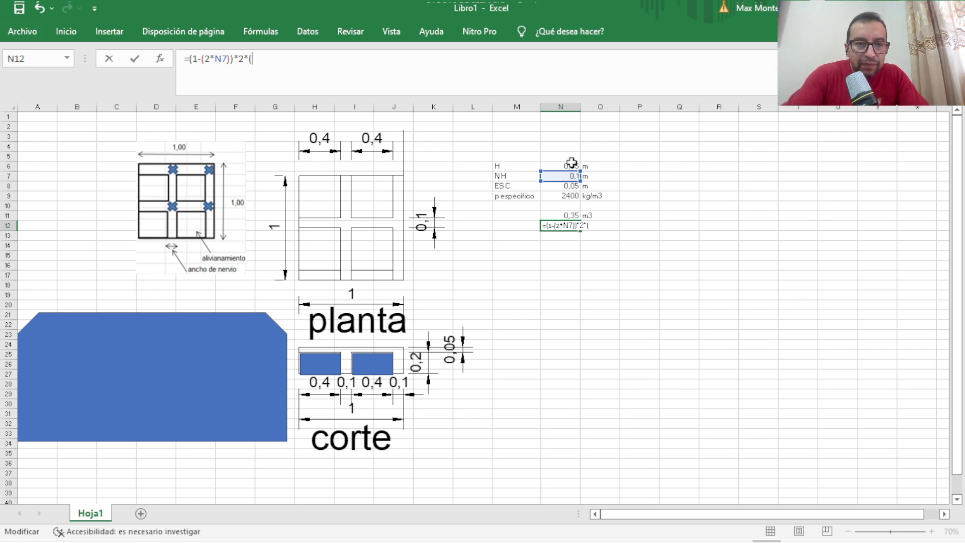
{"action": "left_click", "coordinate": [569, 165]}
{"action": "type", "text": "-"}
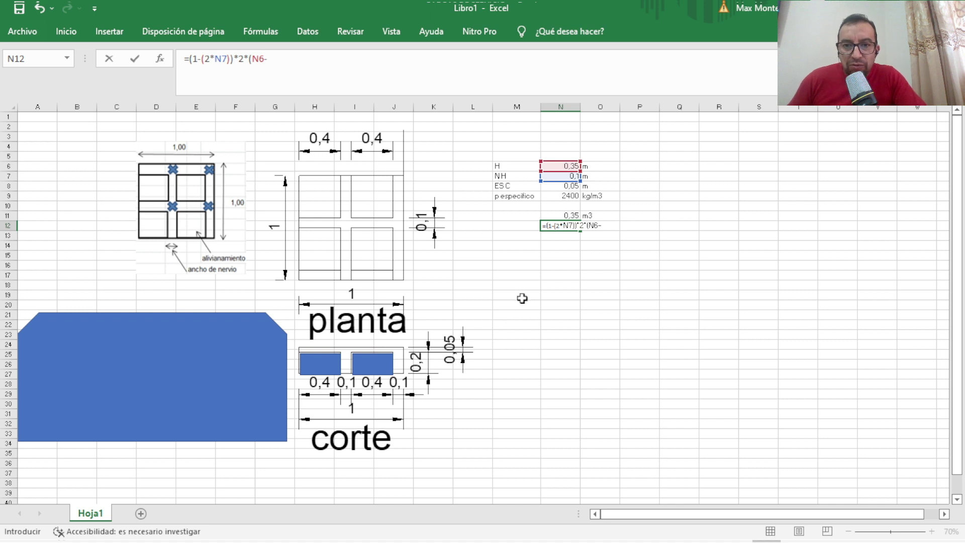
{"action": "left_click", "coordinate": [574, 187]}
{"action": "type", "text": ")"}
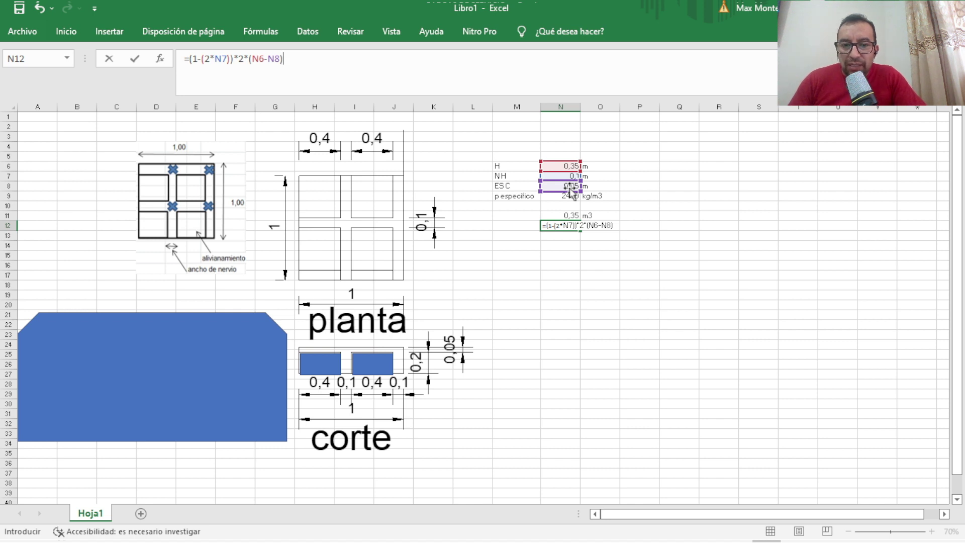
{"action": "key", "text": "Return"}
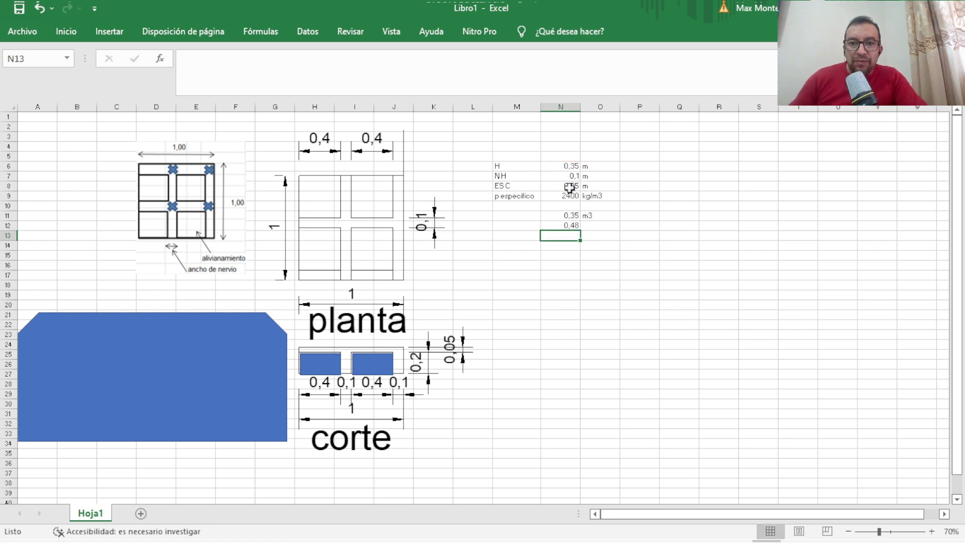
{"action": "left_click", "coordinate": [590, 226]}
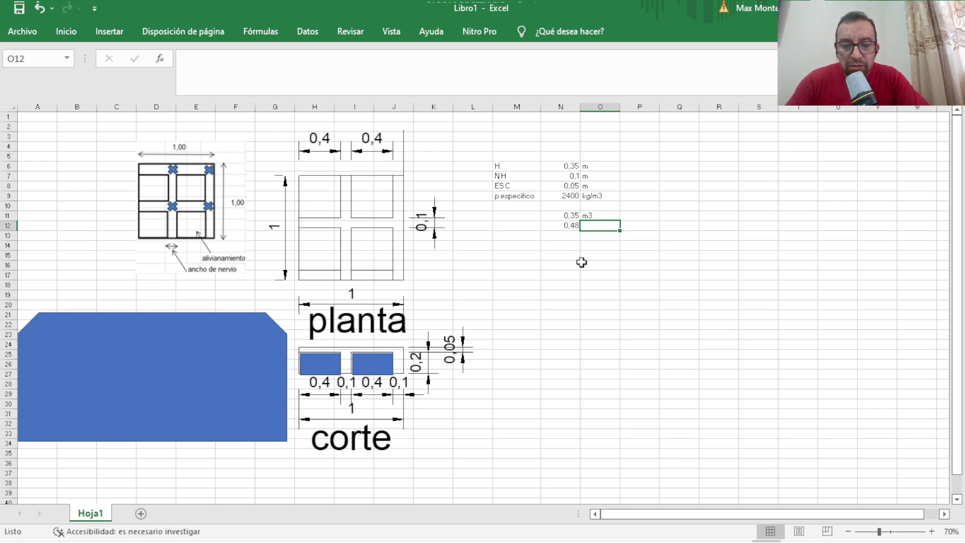
{"action": "type", "text": "m3"}
{"action": "key", "text": "Return"}
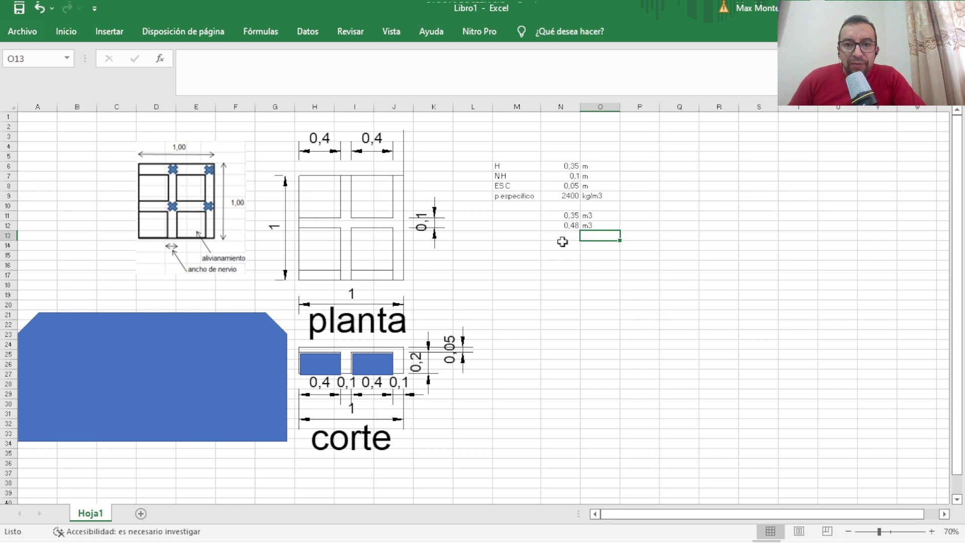
Replace the standalone factor 2 in the N12 formula with a copy of (1-(2*N7)), giving =(1-(2*N7))*(1-(2*N7))*(N6-N8)
{"action": "left_click", "coordinate": [564, 226]}
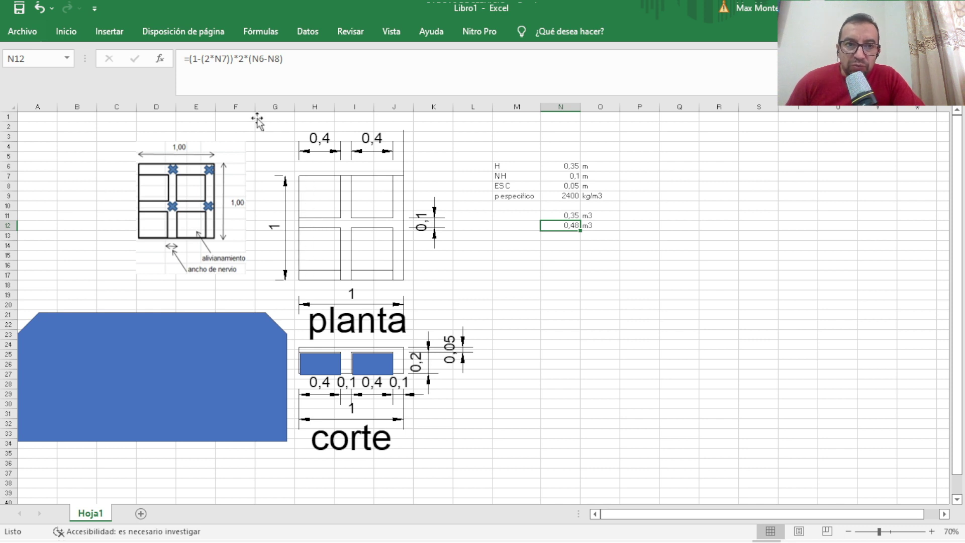
{"action": "left_click", "coordinate": [240, 59]}
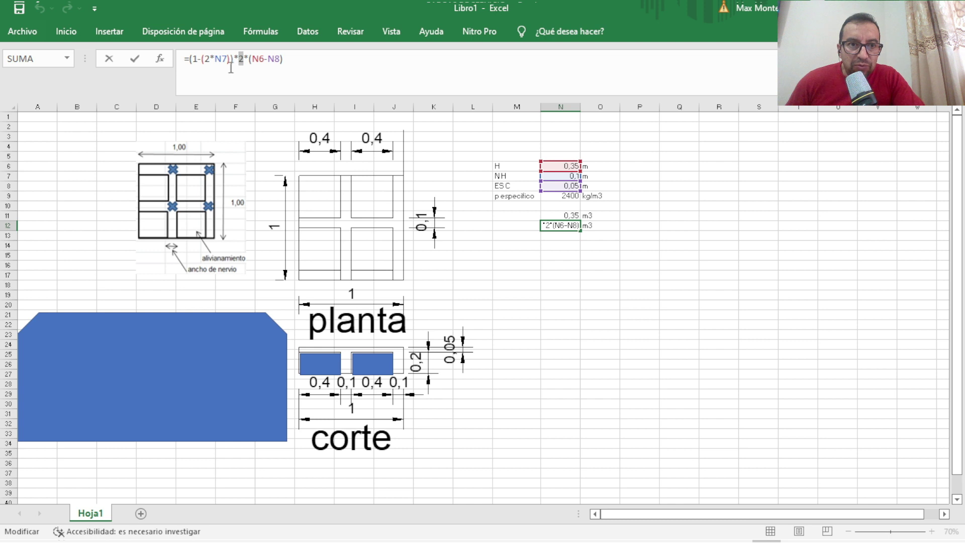
{"action": "left_click_drag", "start_coordinate": [234, 59], "coordinate": [190, 58]}
{"action": "key", "text": "ctrl+c"}
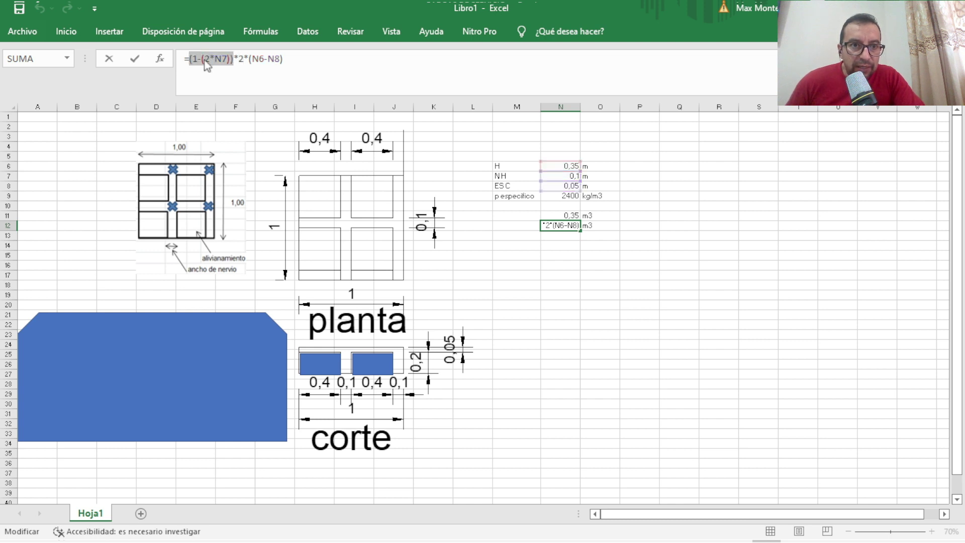
{"action": "double_click", "coordinate": [240, 59]}
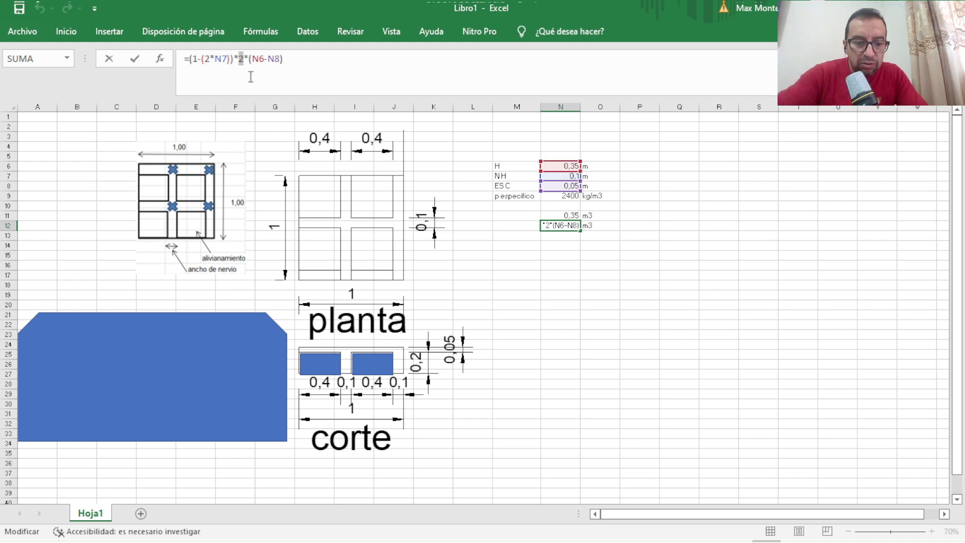
{"action": "key", "text": "ctrl+v"}
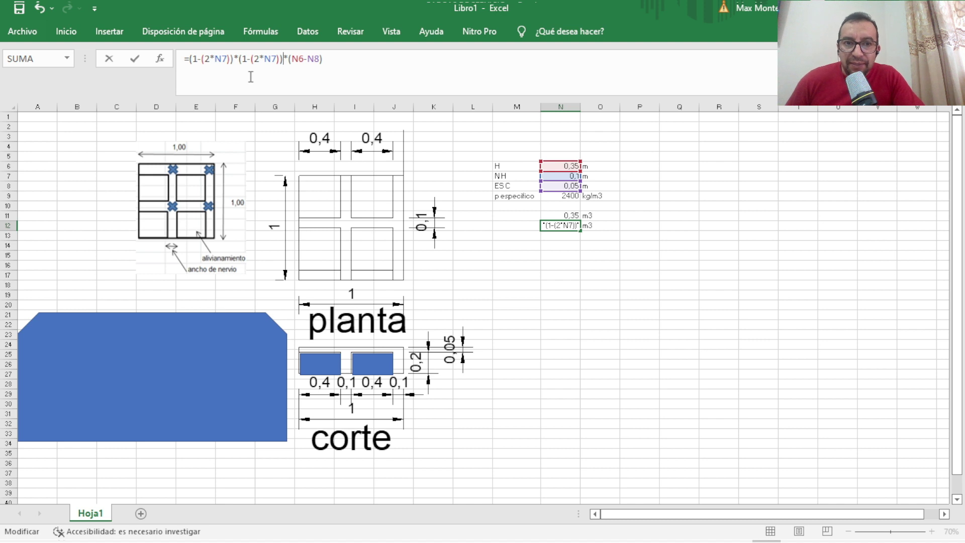
{"action": "left_click", "coordinate": [331, 62]}
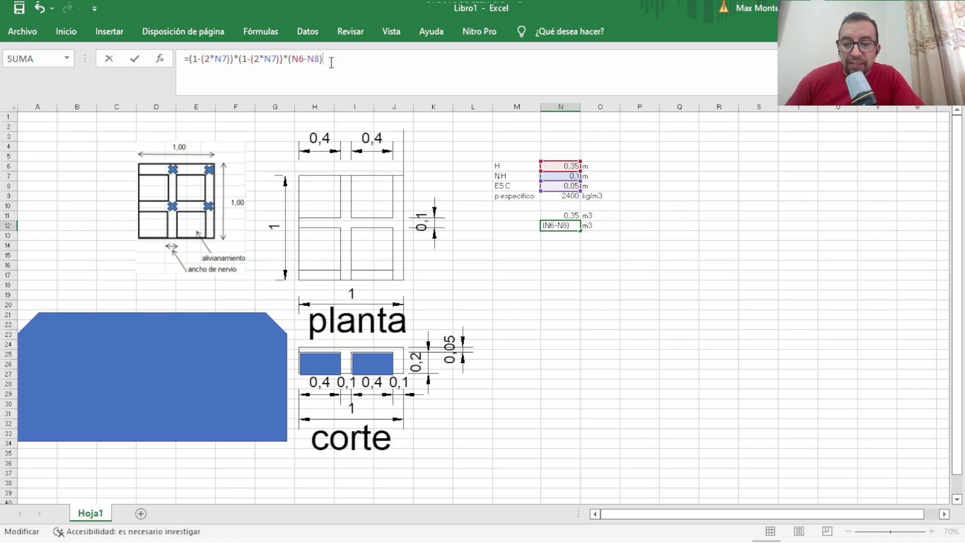
{"action": "key", "text": "Return"}
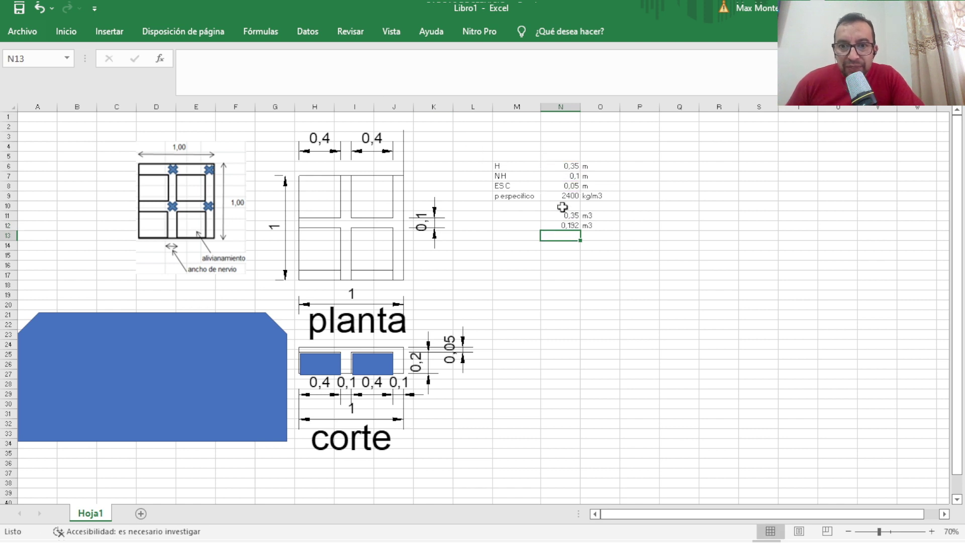
{"action": "left_click", "coordinate": [591, 227]}
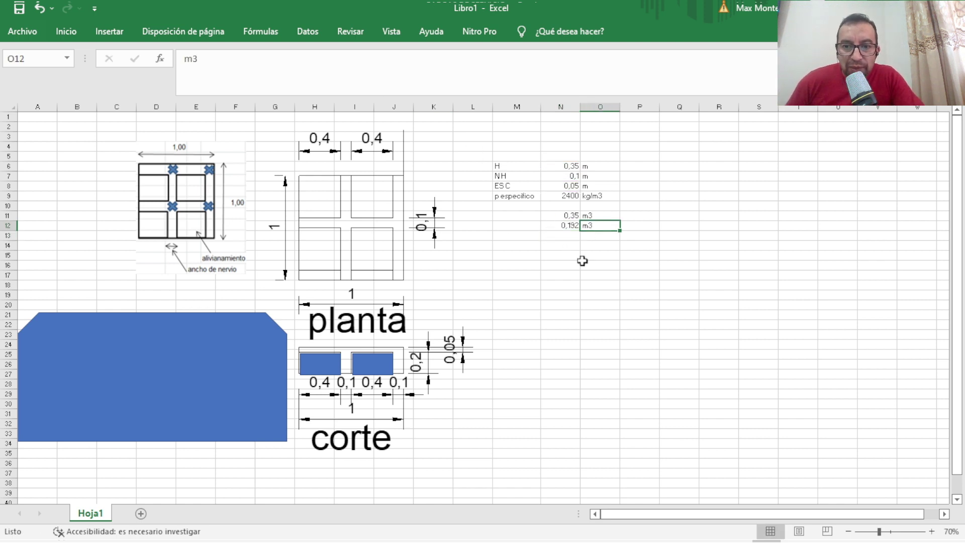
Calculate the net concrete volume in N13 with the formula =N11-N12 and enter its unit m3 in O13
{"action": "left_click", "coordinate": [559, 236]}
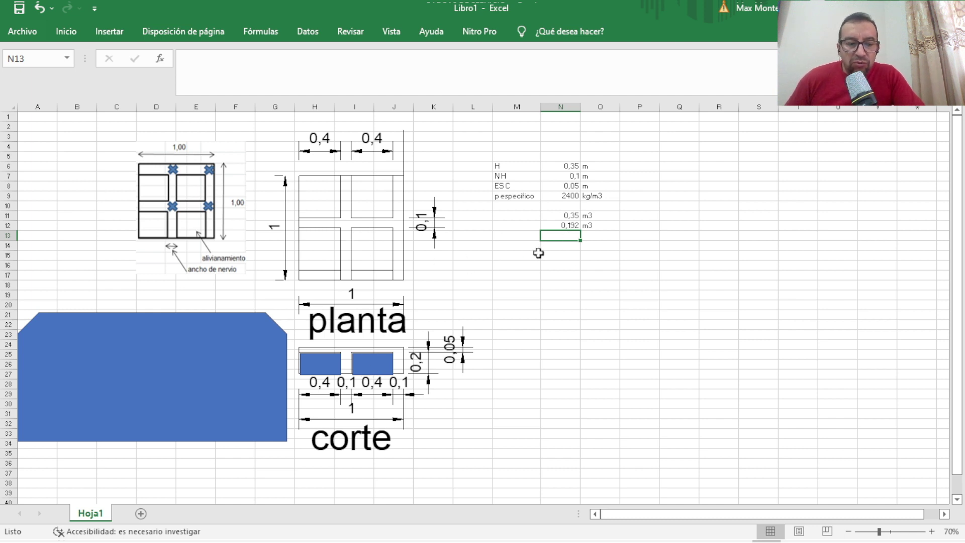
{"action": "type", "text": "="}
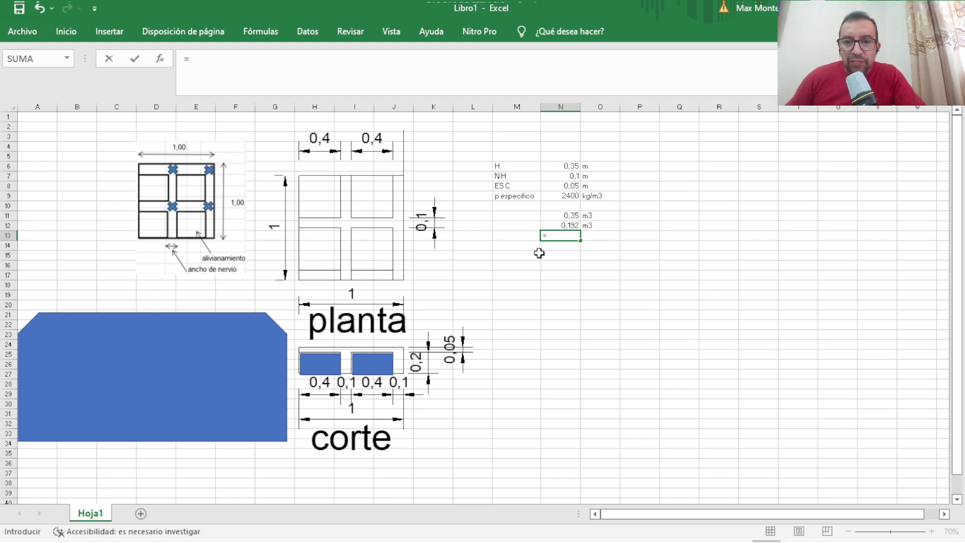
{"action": "left_click", "coordinate": [568, 215]}
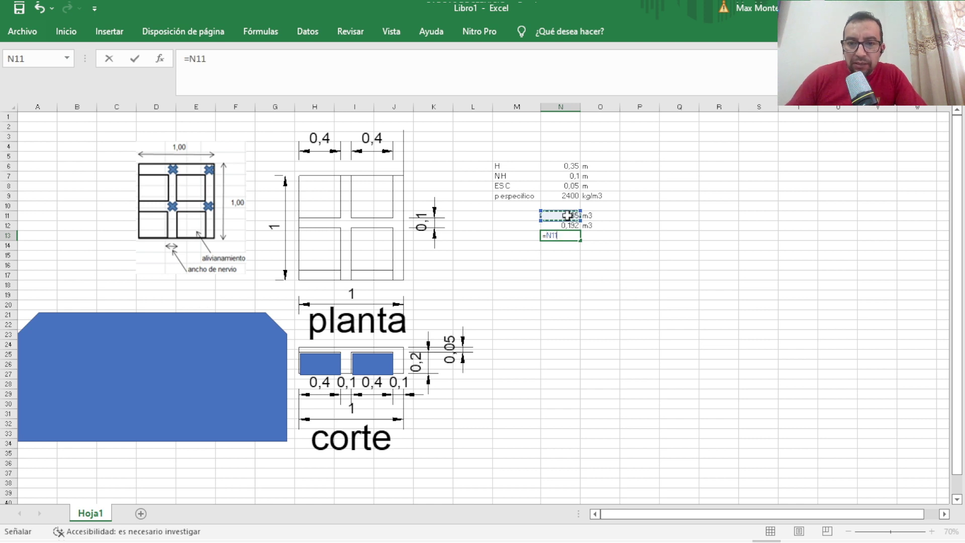
{"action": "type", "text": "-"}
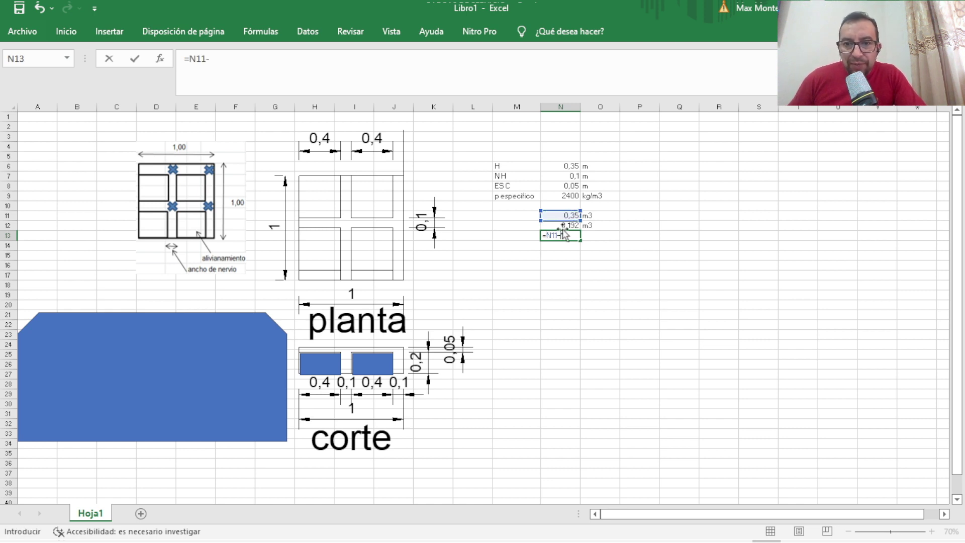
{"action": "left_click", "coordinate": [571, 225]}
{"action": "key", "text": "Return"}
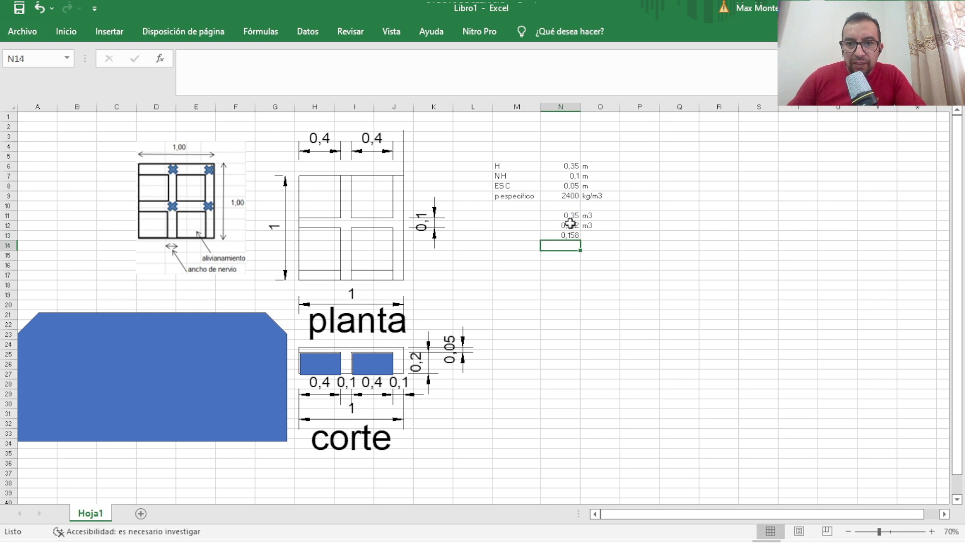
{"action": "left_click", "coordinate": [592, 237]}
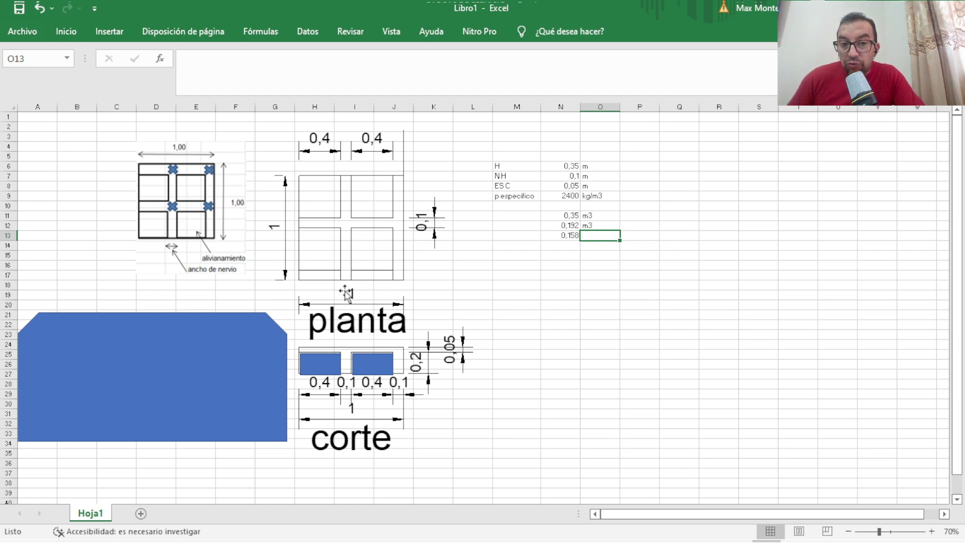
{"action": "type", "text": "m3"}
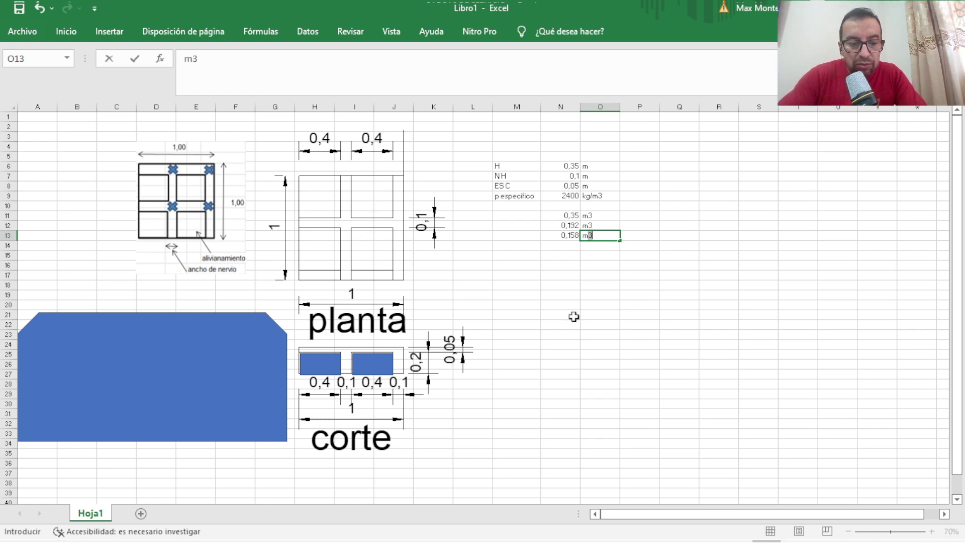
{"action": "key", "text": "Return"}
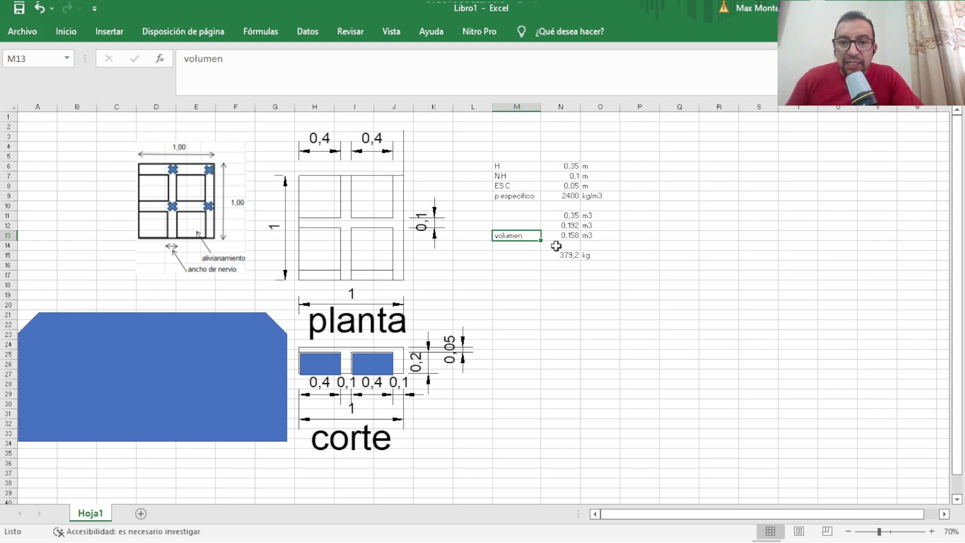
Review the weight formula in N15 and change its unit in O15 to kg/m2
{"action": "left_click", "coordinate": [567, 258]}
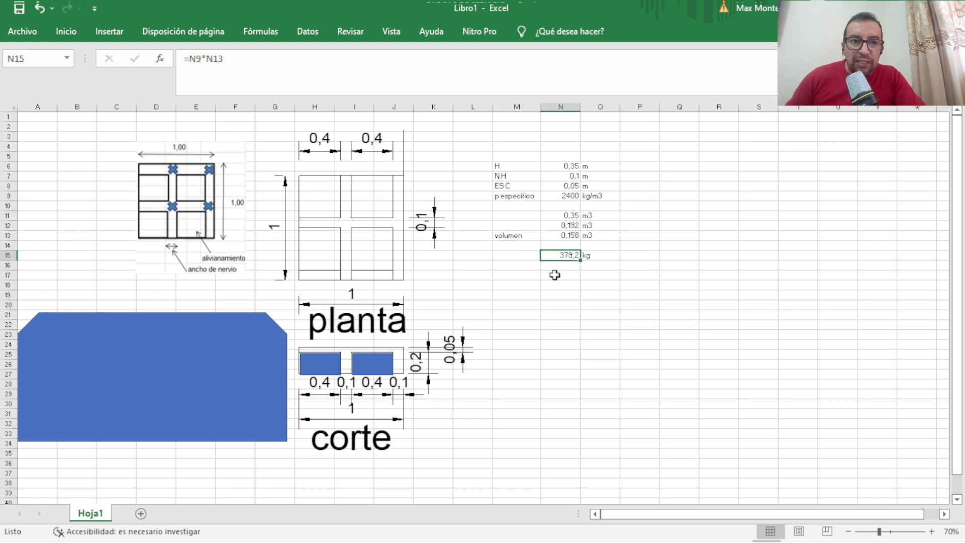
{"action": "left_click", "coordinate": [243, 60]}
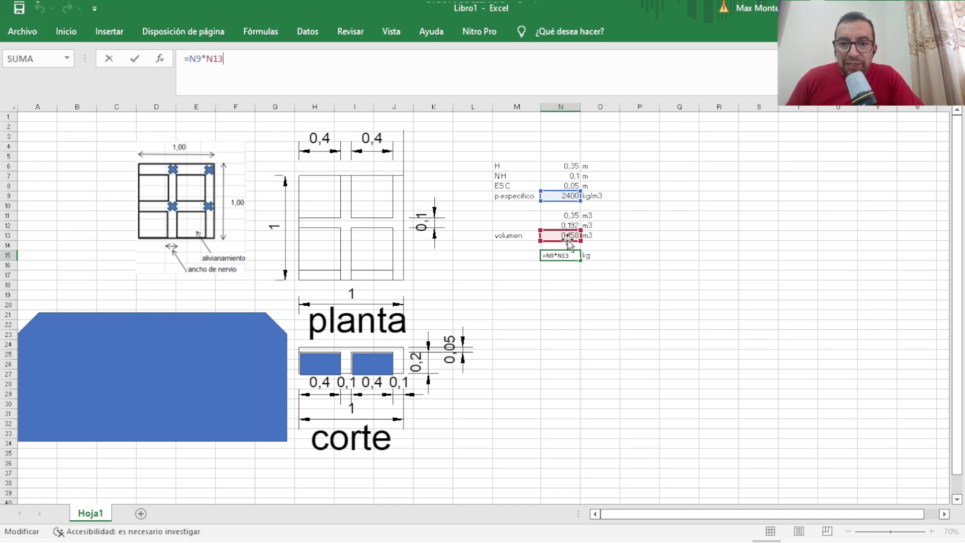
{"action": "key", "text": "Return"}
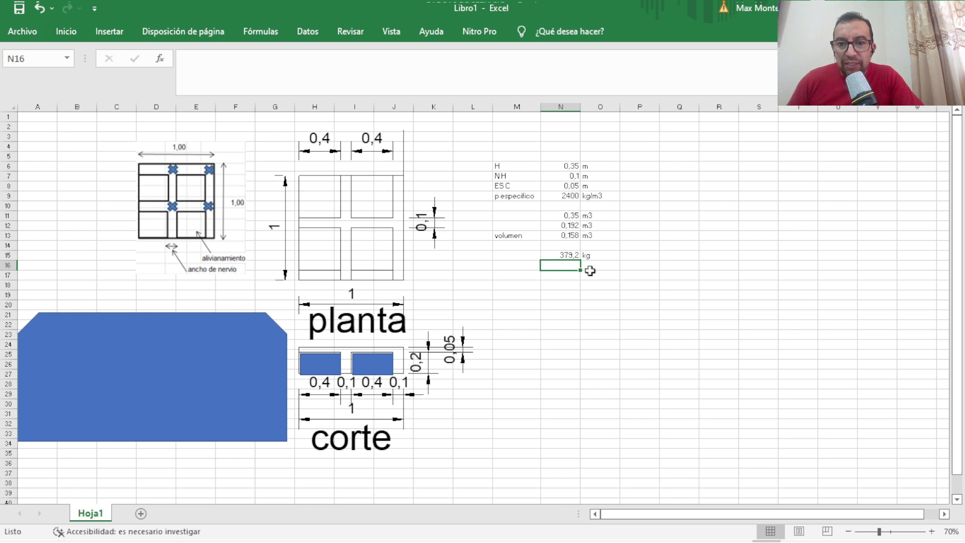
{"action": "left_click", "coordinate": [599, 257]}
{"action": "double_click", "coordinate": [599, 257]}
{"action": "type", "text": "/m2"}
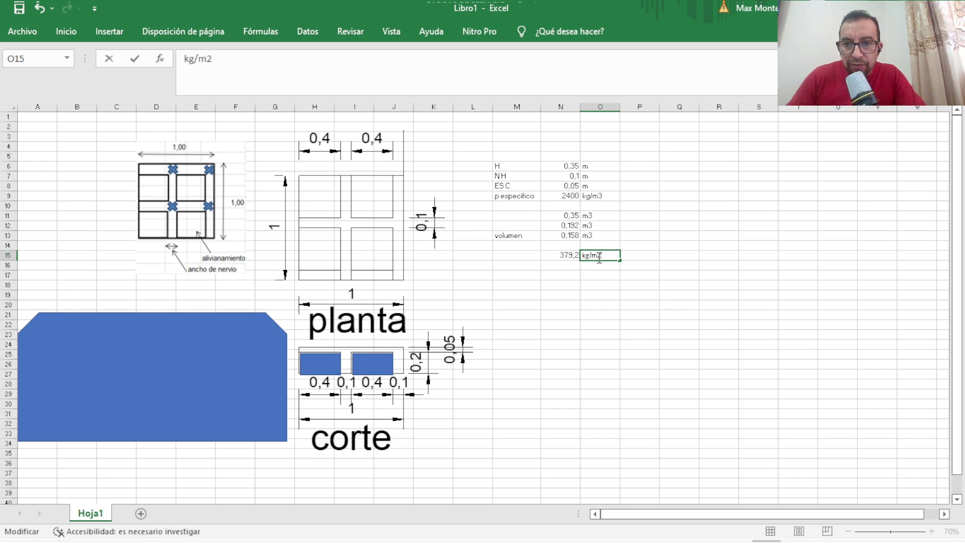
{"action": "key", "text": "Return"}
{"action": "left_click", "coordinate": [566, 254]}
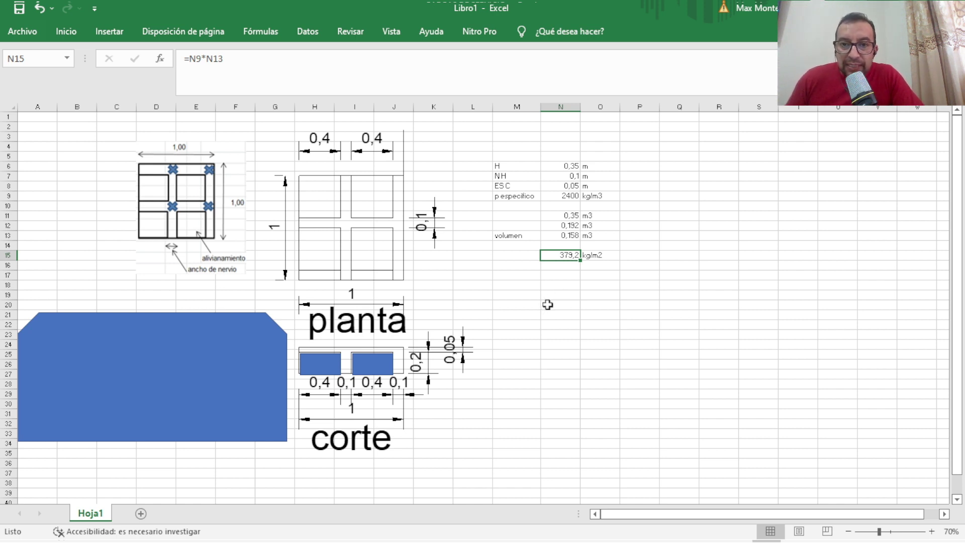
Try other slab dimensions by setting H to 0,45 m, NH to 0,08 m and ESC to 0,10 m
{"action": "left_click", "coordinate": [565, 167]}
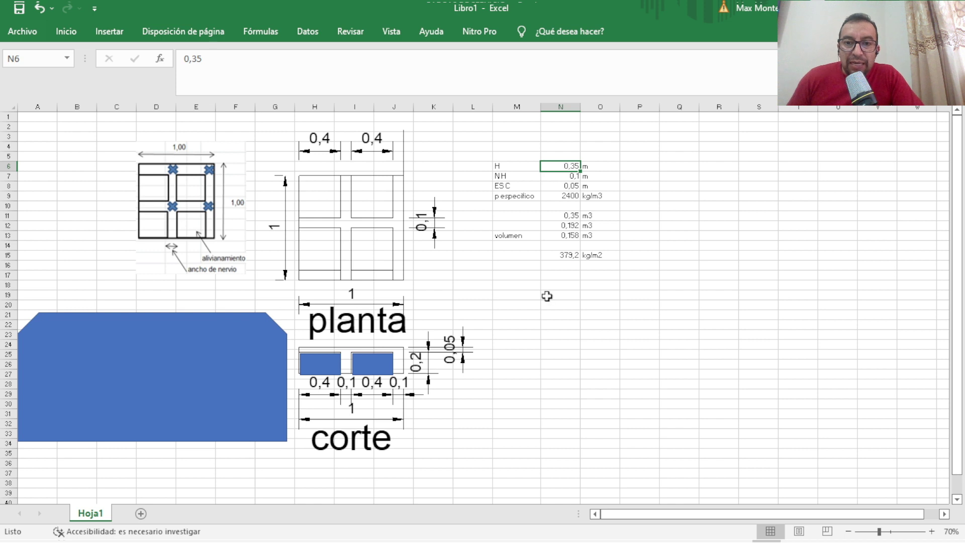
{"action": "type", "text": ",45"}
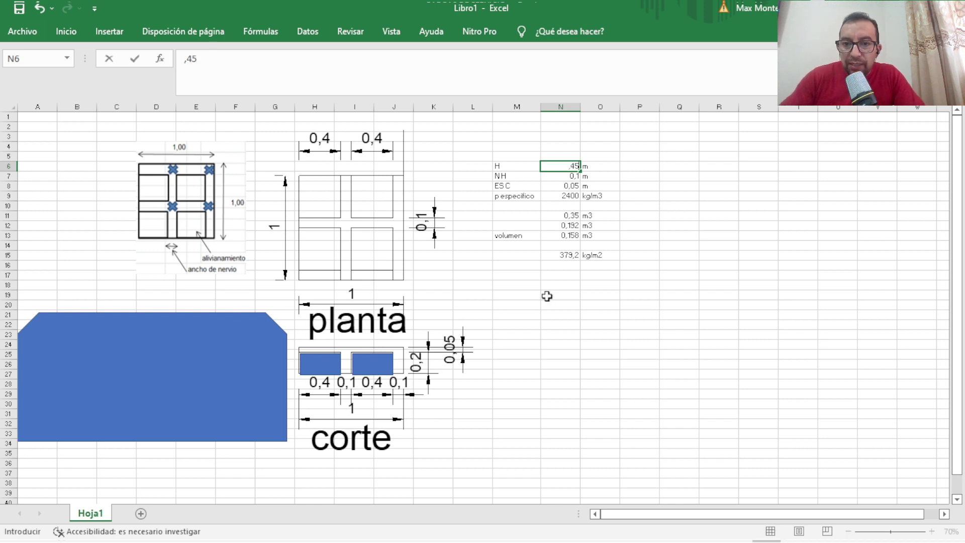
{"action": "key", "text": "Return"}
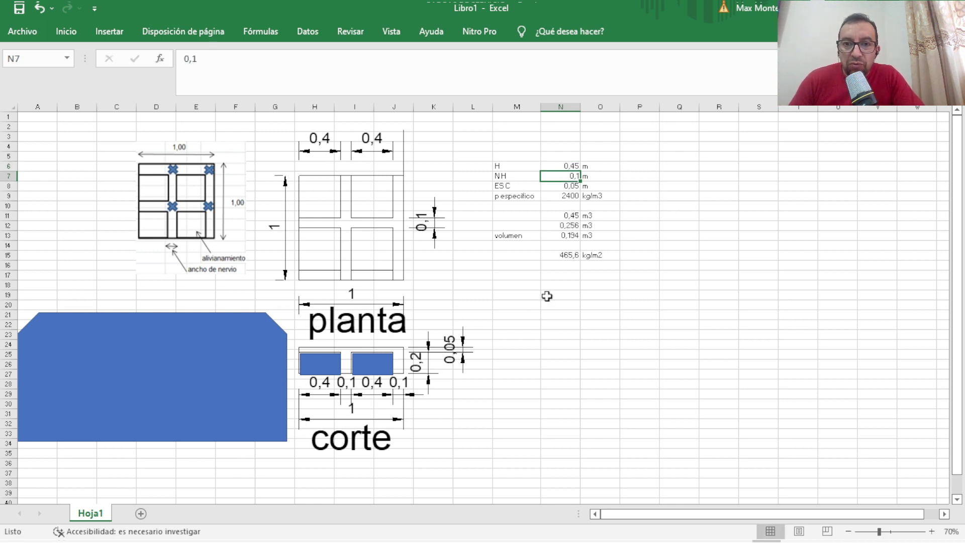
{"action": "type", "text": ",08"}
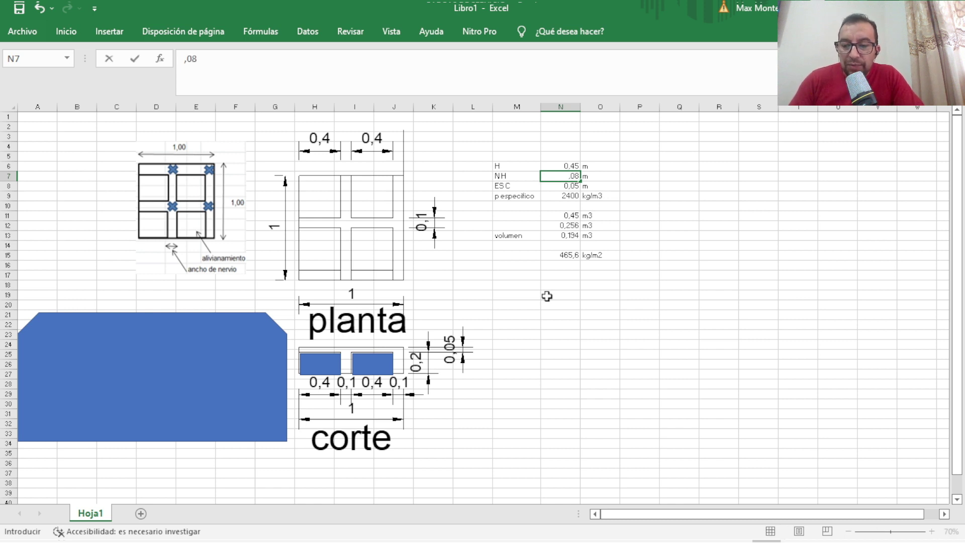
{"action": "key", "text": "Return"}
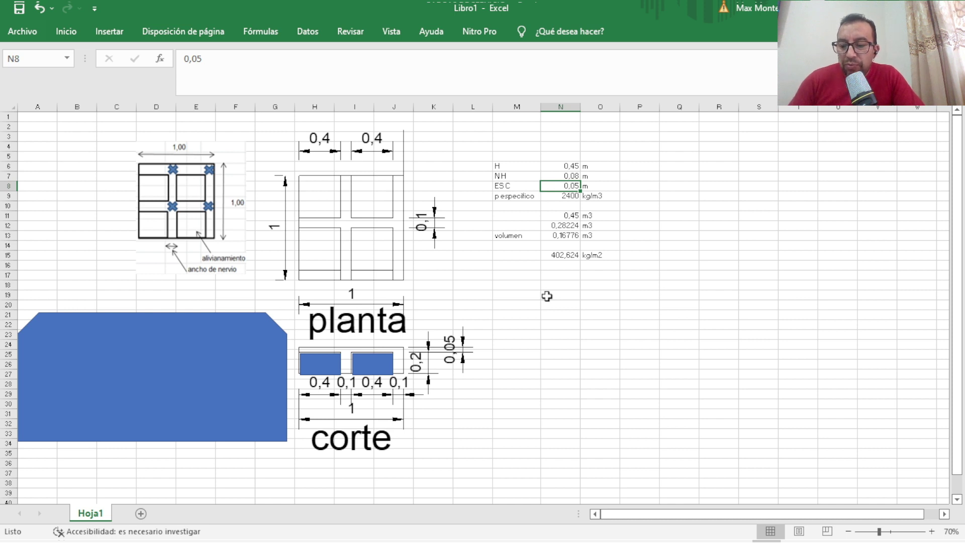
{"action": "type", "text": ",10"}
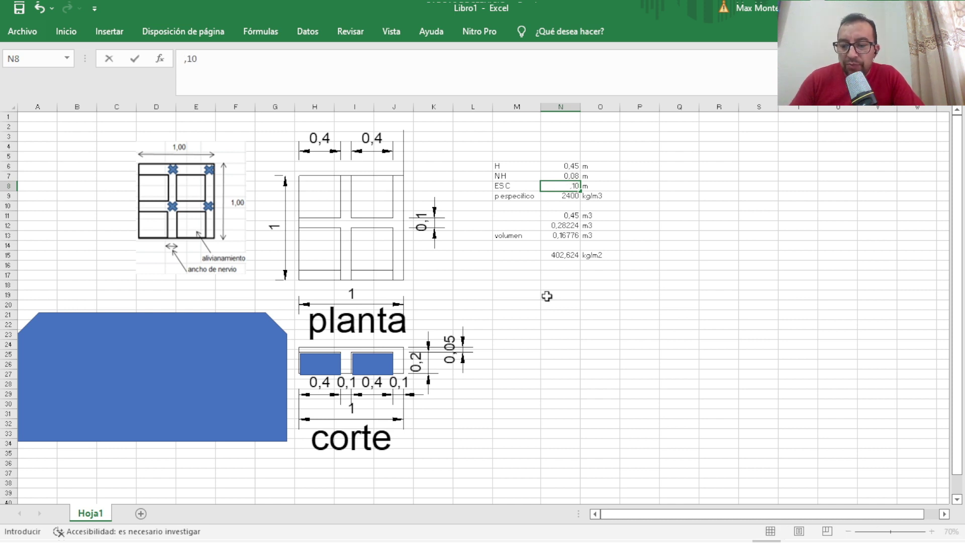
{"action": "key", "text": "Return"}
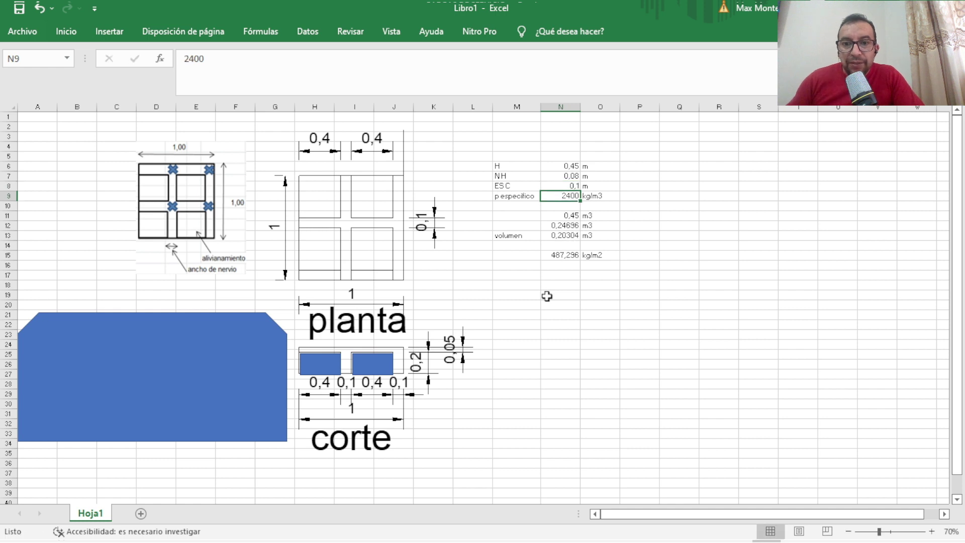
{"action": "left_click", "coordinate": [563, 255]}
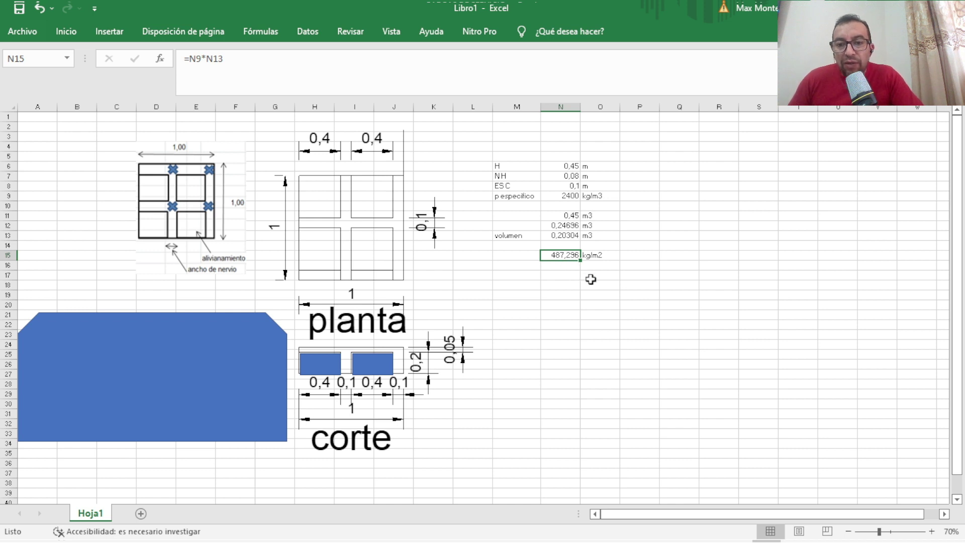
Set the slab dimensions to H 0,2 m, NH 0,10 m and ESC 0,05 m
{"action": "left_click", "coordinate": [568, 168]}
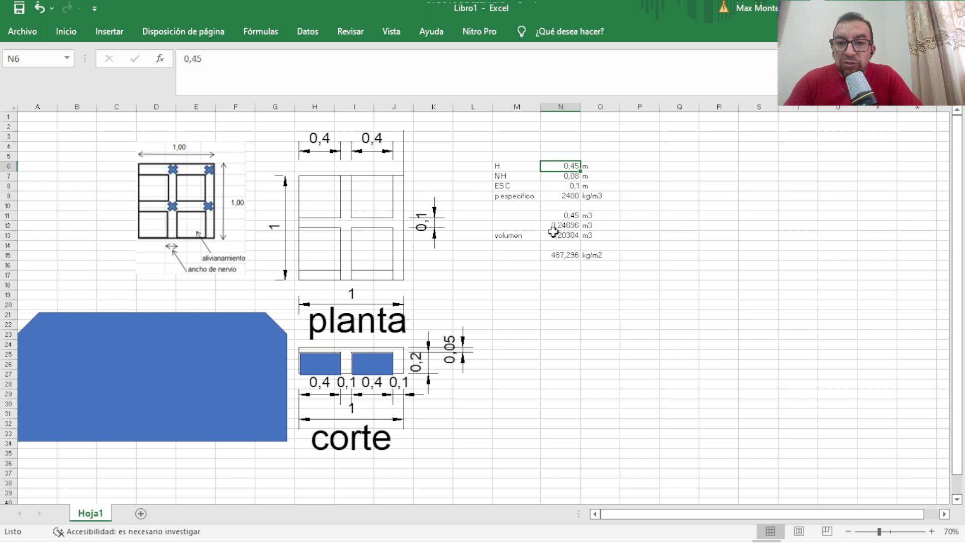
{"action": "type", "text": "0,2"}
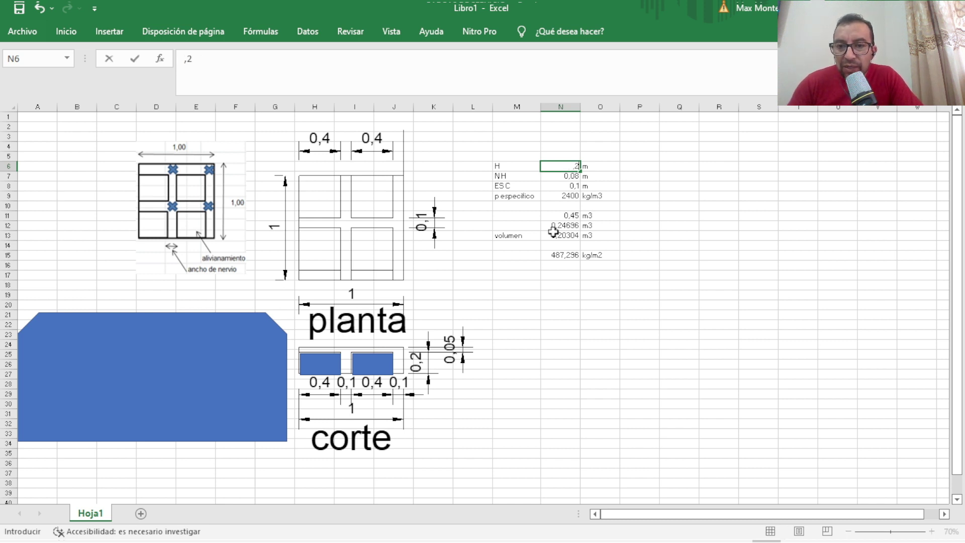
{"action": "key", "text": "Return"}
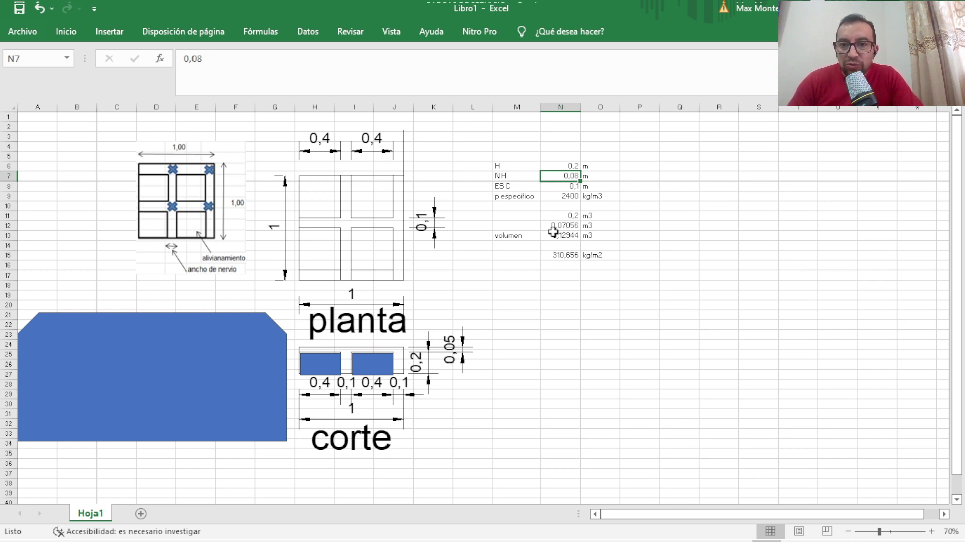
{"action": "type", "text": ",10"}
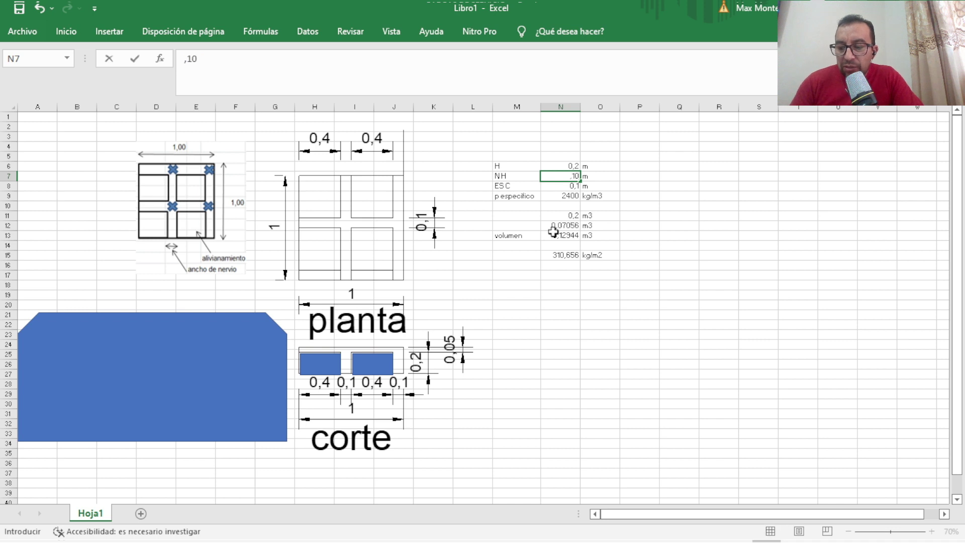
{"action": "key", "text": "Return"}
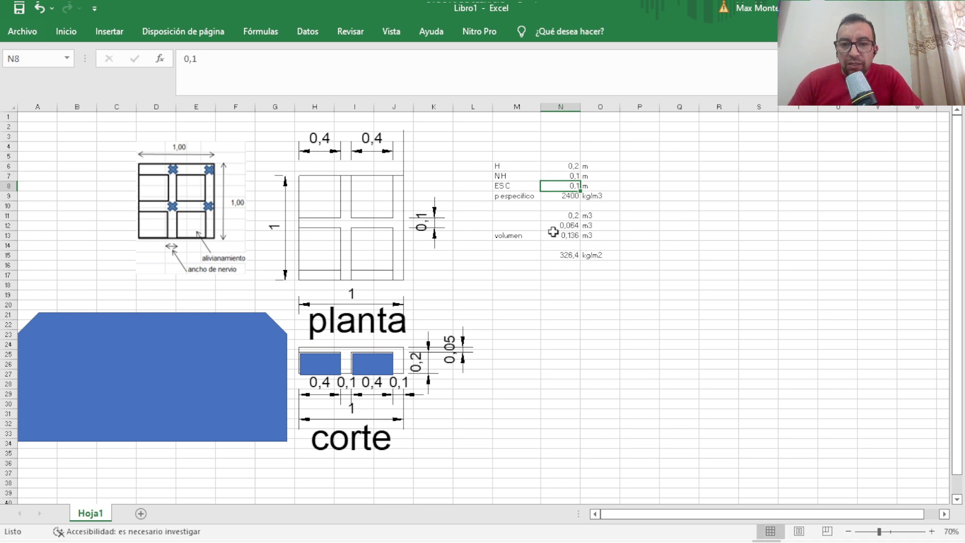
{"action": "type", "text": ",05"}
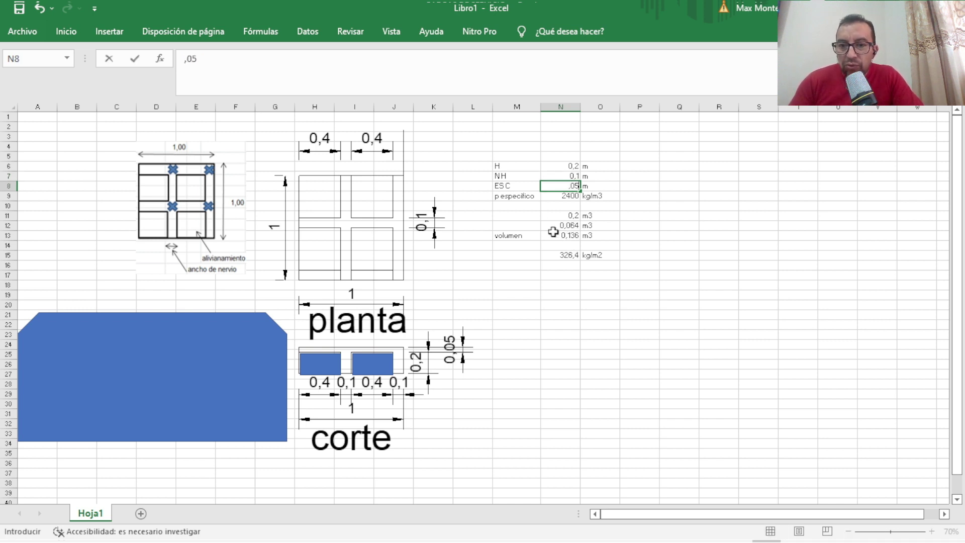
{"action": "key", "text": "Return"}
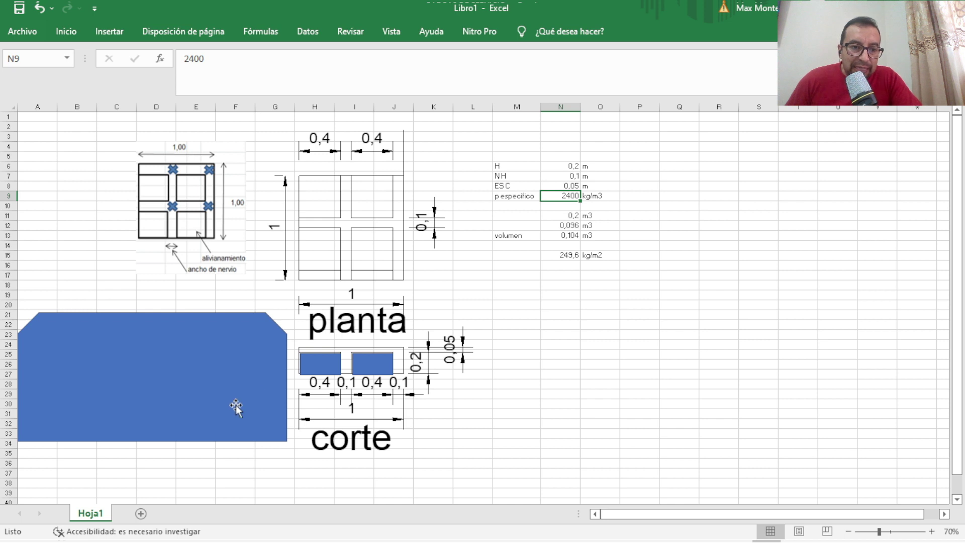
Calculate the slab area in C35, below the blue floor shape, with the formula =30*12
{"action": "left_click", "coordinate": [178, 452]}
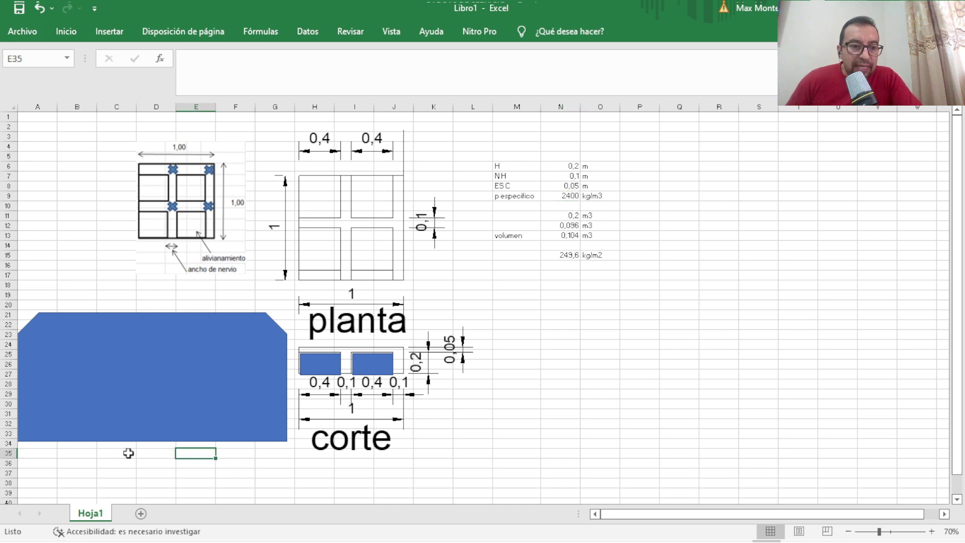
{"action": "left_click", "coordinate": [128, 454]}
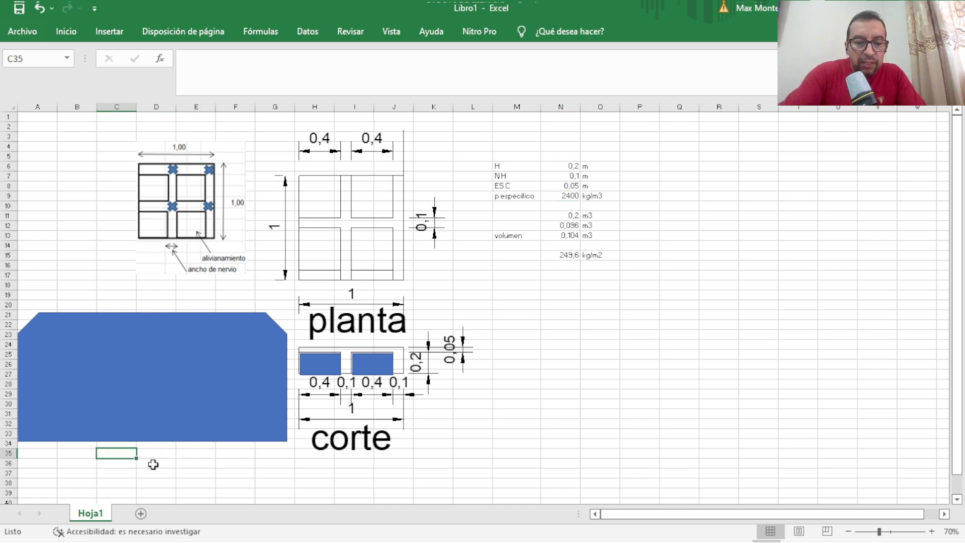
{"action": "type", "text": "=30"}
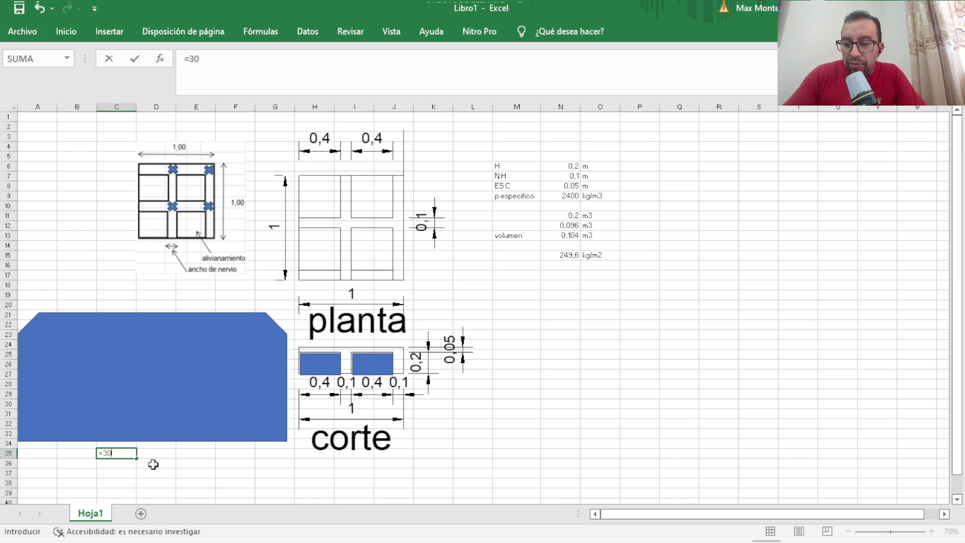
{"action": "type", "text": "*12"}
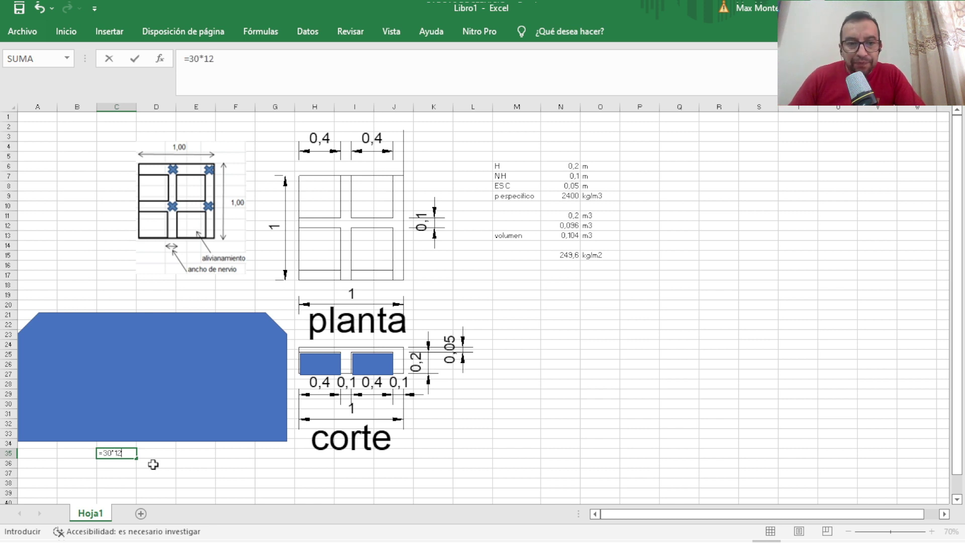
{"action": "key", "text": "Return"}
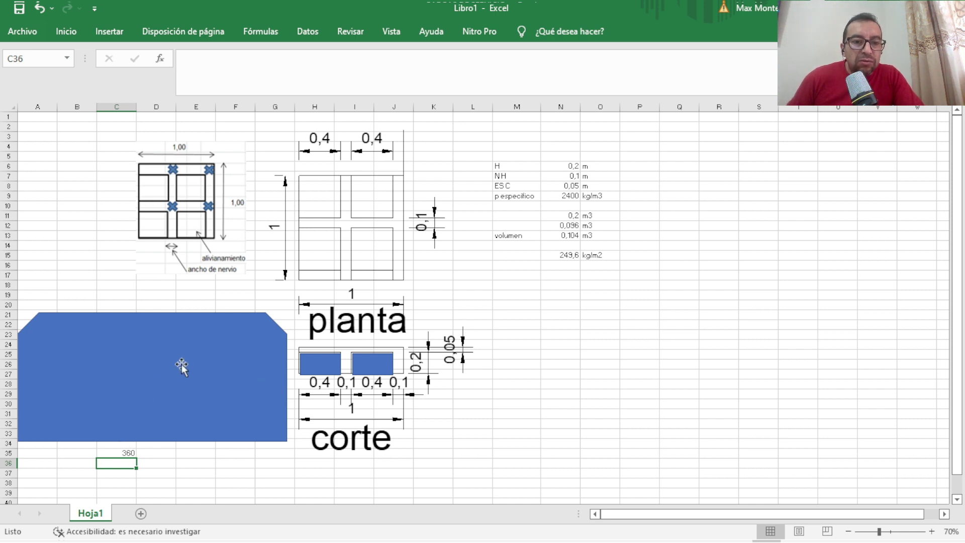
Calculate the total slab weight in N17 with the formula =C35*N15 and enter its unit kg in O17
{"action": "left_click", "coordinate": [556, 276]}
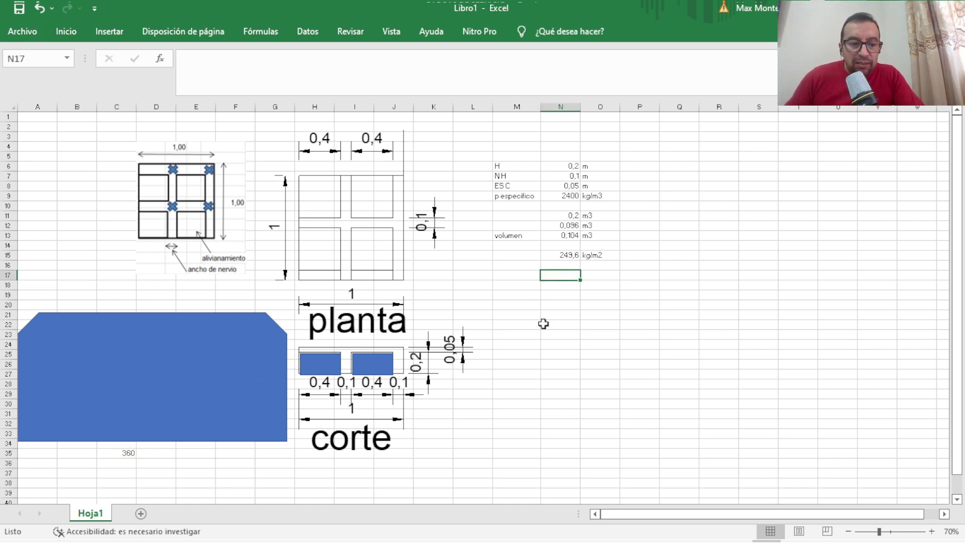
{"action": "type", "text": "="}
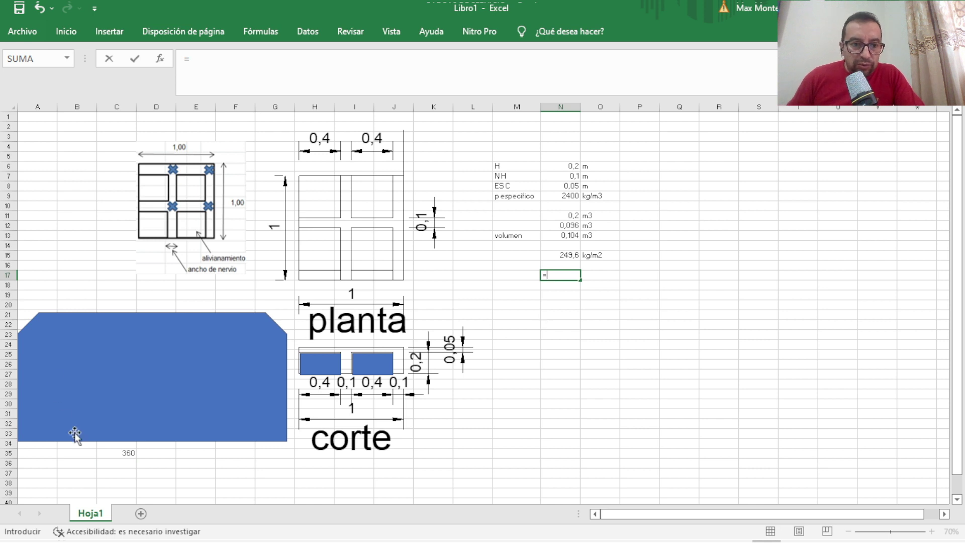
{"action": "left_click", "coordinate": [132, 454]}
{"action": "type", "text": "*"}
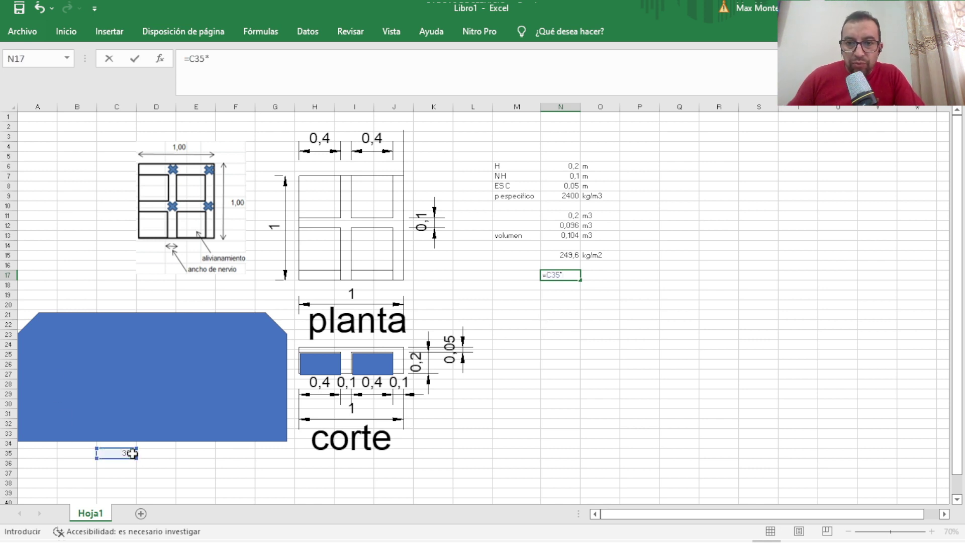
{"action": "left_click", "coordinate": [568, 255]}
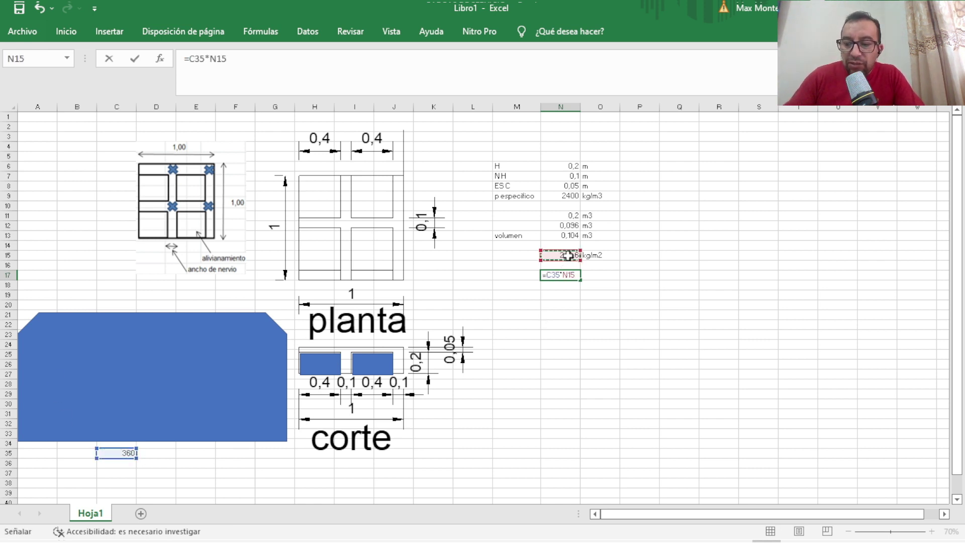
{"action": "key", "text": "Return"}
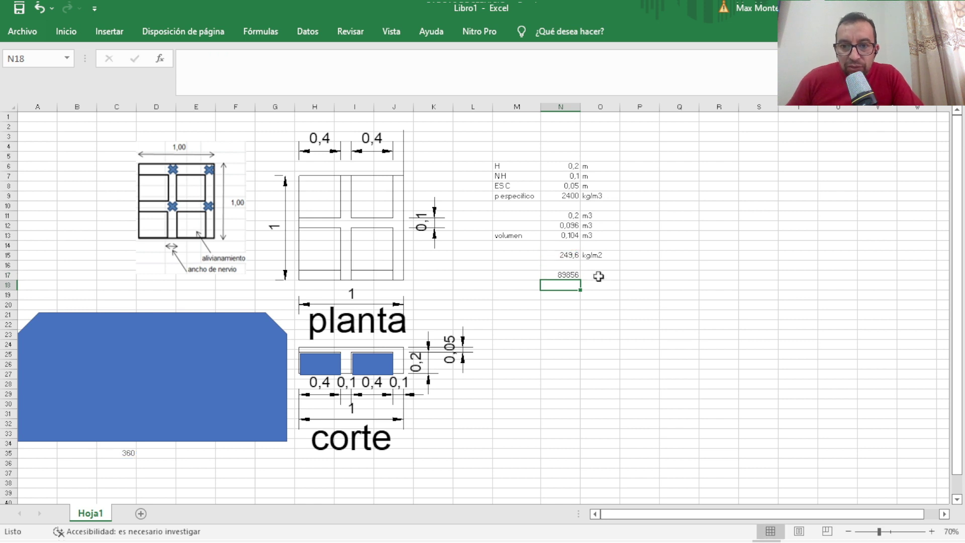
{"action": "left_click", "coordinate": [598, 275]}
{"action": "type", "text": "kg"}
{"action": "key", "text": "Return"}
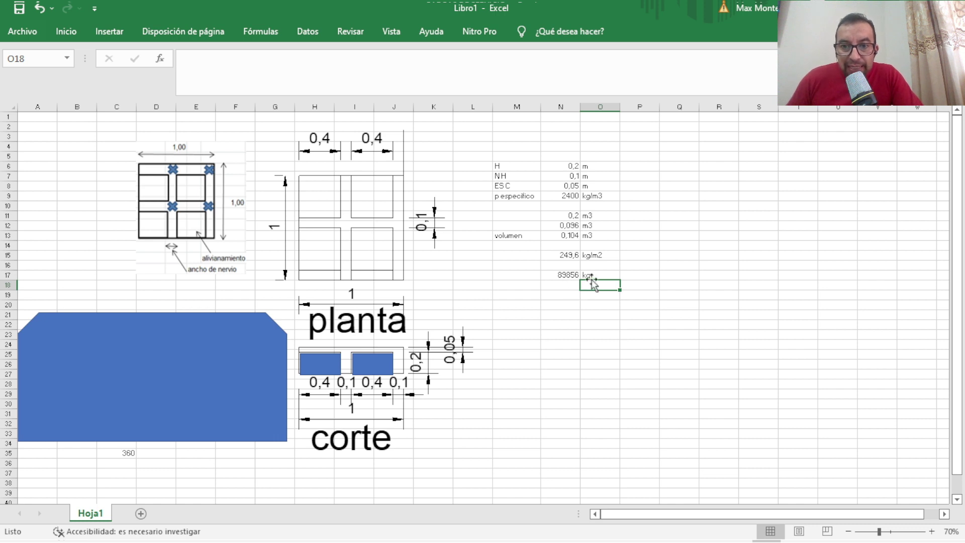
Convert the total weight to tonnes in N18 with the formula =N17/1000 and enter its unit ton in O18
{"action": "left_click", "coordinate": [568, 285]}
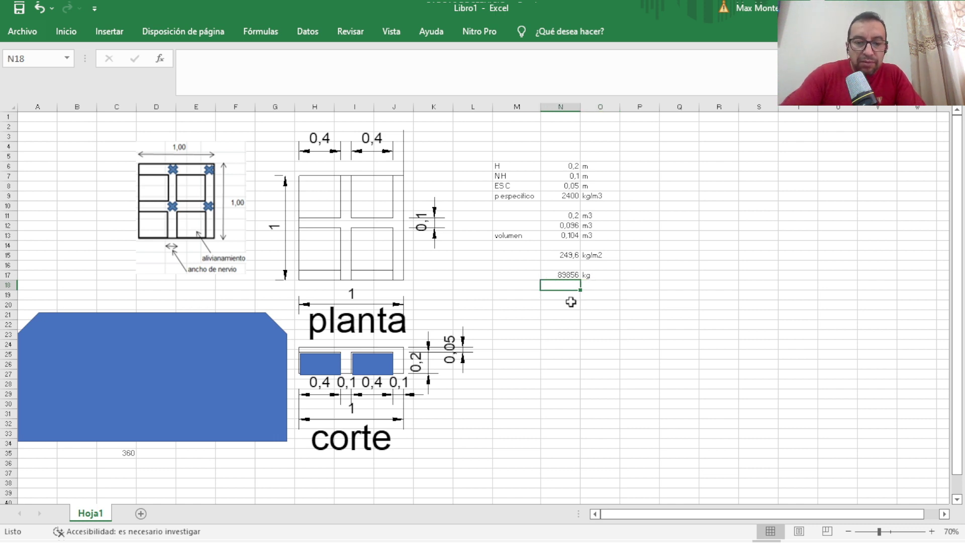
{"action": "type", "text": "="}
{"action": "left_click", "coordinate": [565, 276]}
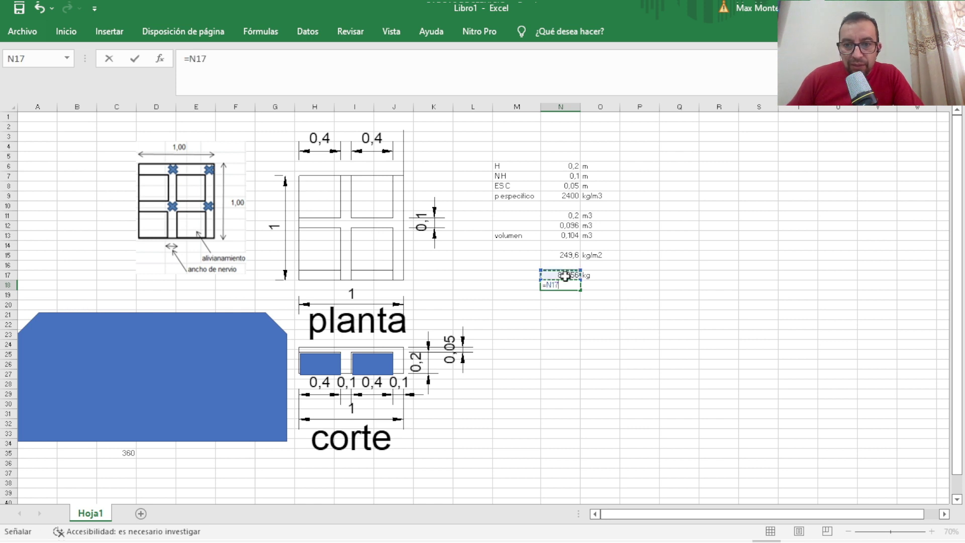
{"action": "type", "text": "/100"}
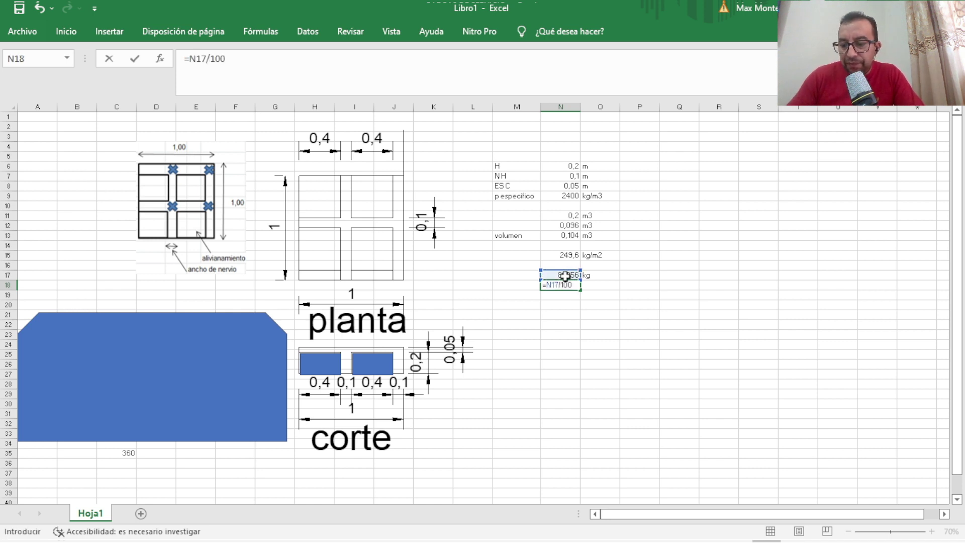
{"action": "key", "text": "Return"}
{"action": "left_click", "coordinate": [592, 277]}
{"action": "left_click", "coordinate": [597, 285]}
{"action": "type", "text": "ton"}
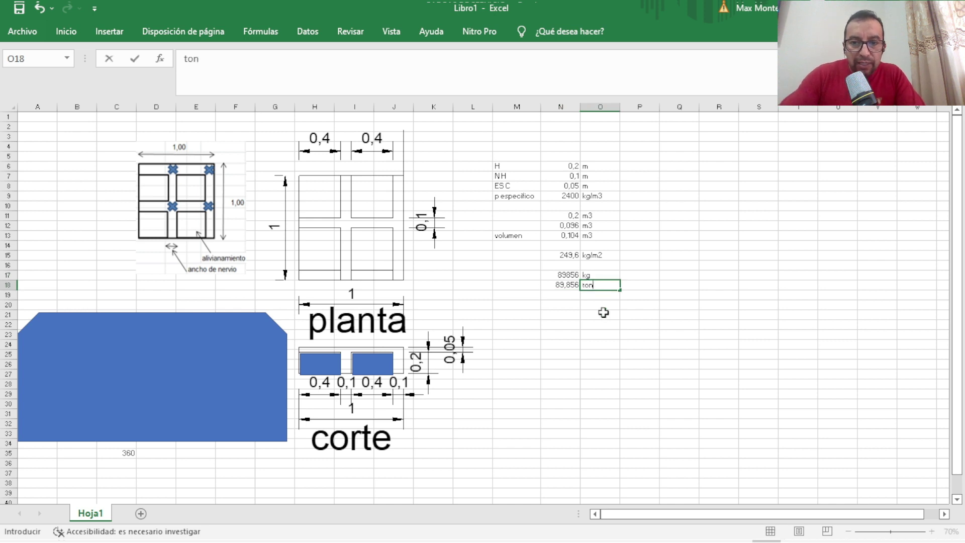
{"action": "key", "text": "Return"}
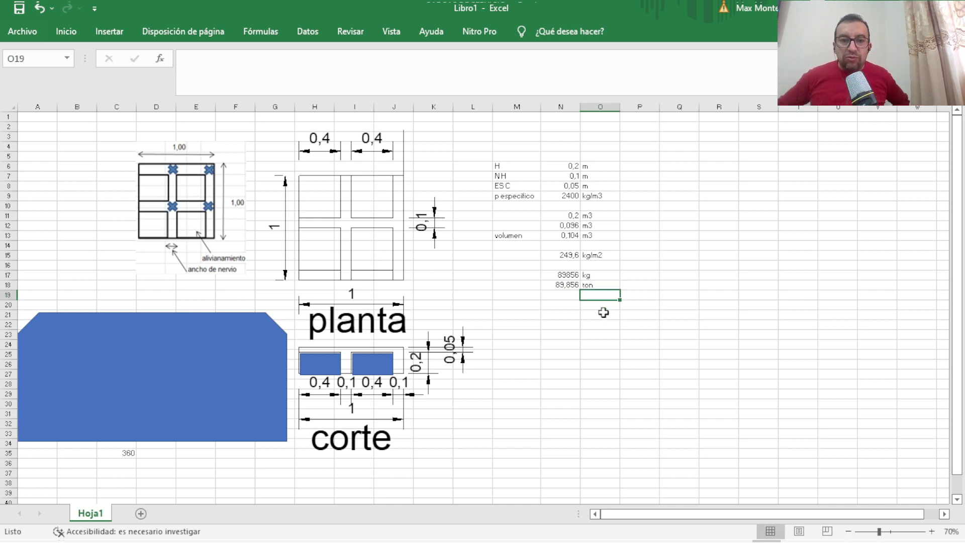